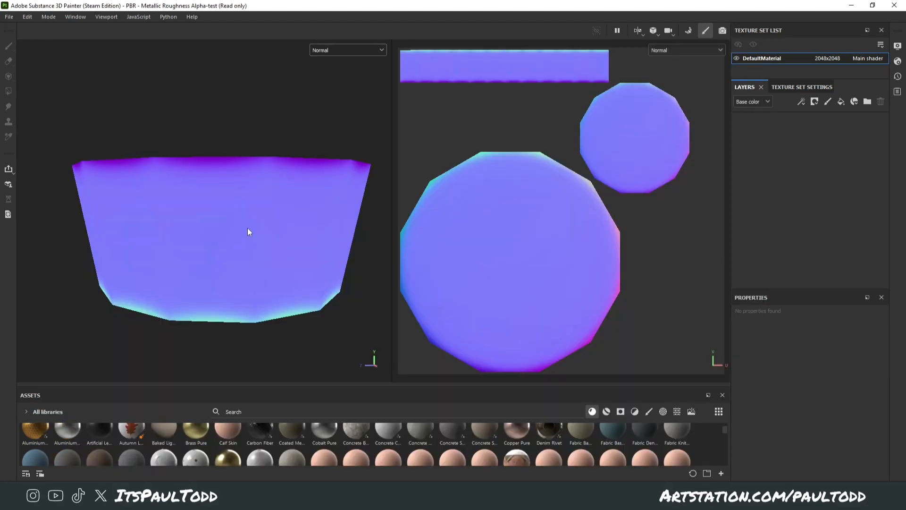
- Switch the 3D viewport from Normal to Material display and inspect the shading on the bowl's upper edge and sides
{"action": "left_click_drag", "start_coordinate": [264, 188], "coordinate": [226, 93], "text": "alt"}
{"action": "left_click_drag", "start_coordinate": [256, 163], "coordinate": [287, 151], "text": "alt"}
{"action": "scroll", "coordinate": [288, 151], "scroll_direction": "up", "scroll_amount": 5}
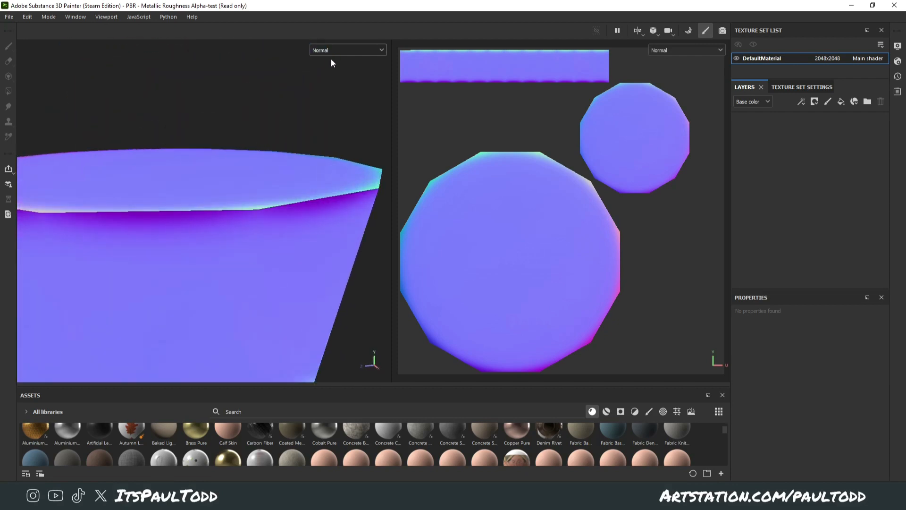
{"action": "left_click", "coordinate": [331, 53]}
{"action": "left_click", "coordinate": [331, 72]}
{"action": "left_click_drag", "start_coordinate": [203, 190], "coordinate": [137, 217], "text": "alt"}
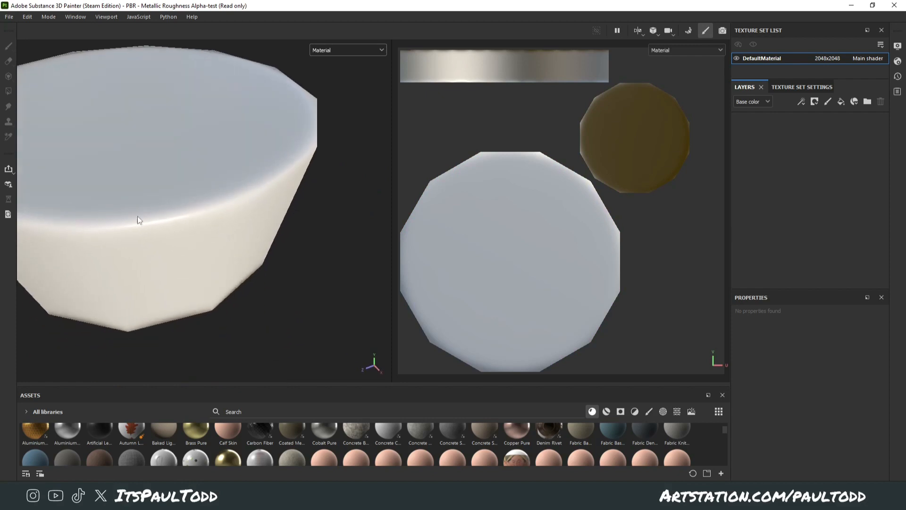
{"action": "left_click_drag", "start_coordinate": [315, 146], "coordinate": [262, 189], "text": "alt"}
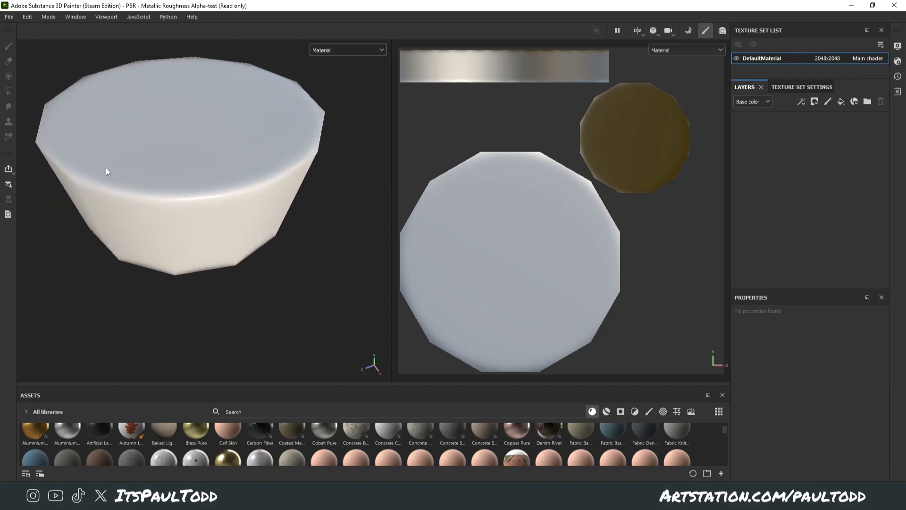
{"action": "left_click_drag", "start_coordinate": [106, 168], "coordinate": [249, 158], "text": "alt"}
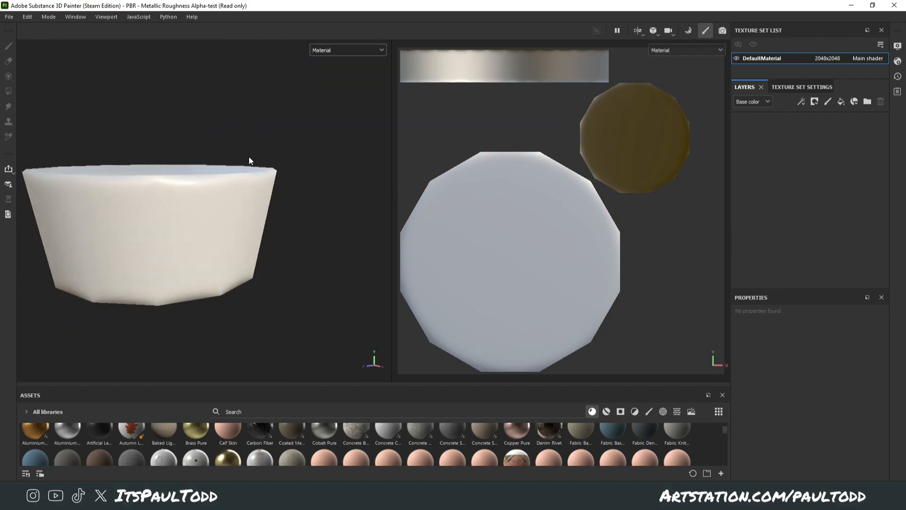
- Display only the mesh's Normal map in the viewport and examine the gradients along the bowl's upper and lower edges
{"action": "left_click", "coordinate": [343, 50]}
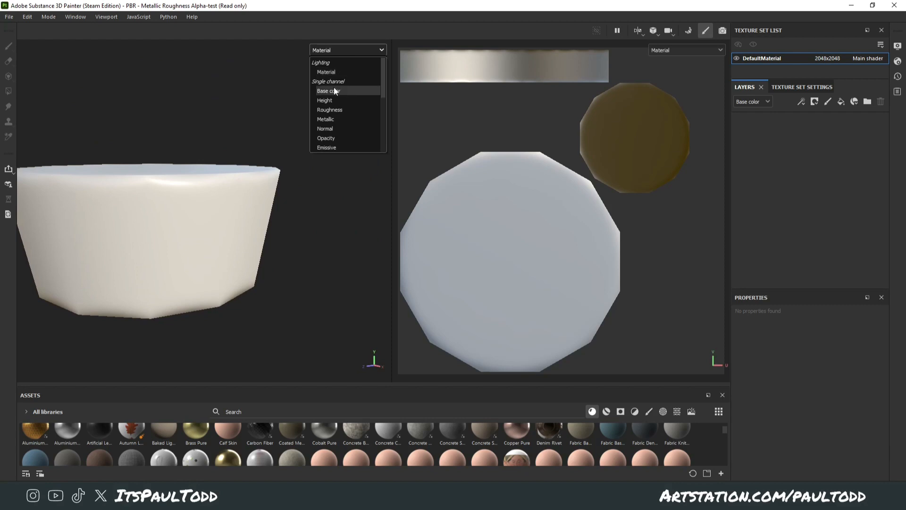
{"action": "scroll", "coordinate": [333, 103], "scroll_direction": "down", "scroll_amount": 2}
{"action": "left_click", "coordinate": [333, 118]}
{"action": "left_click_drag", "start_coordinate": [235, 186], "coordinate": [267, 180], "text": "alt"}
{"action": "scroll", "coordinate": [173, 183], "scroll_direction": "up", "scroll_amount": 3}
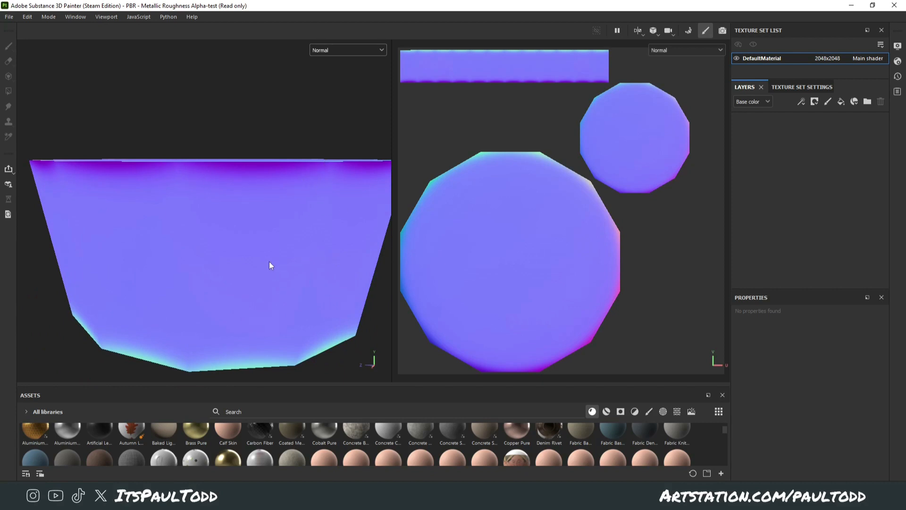
{"action": "scroll", "coordinate": [269, 262], "scroll_direction": "down", "scroll_amount": 2}
{"action": "left_click_drag", "start_coordinate": [269, 262], "coordinate": [262, 228], "text": "alt"}
{"action": "scroll", "coordinate": [262, 227], "scroll_direction": "up", "scroll_amount": 4}
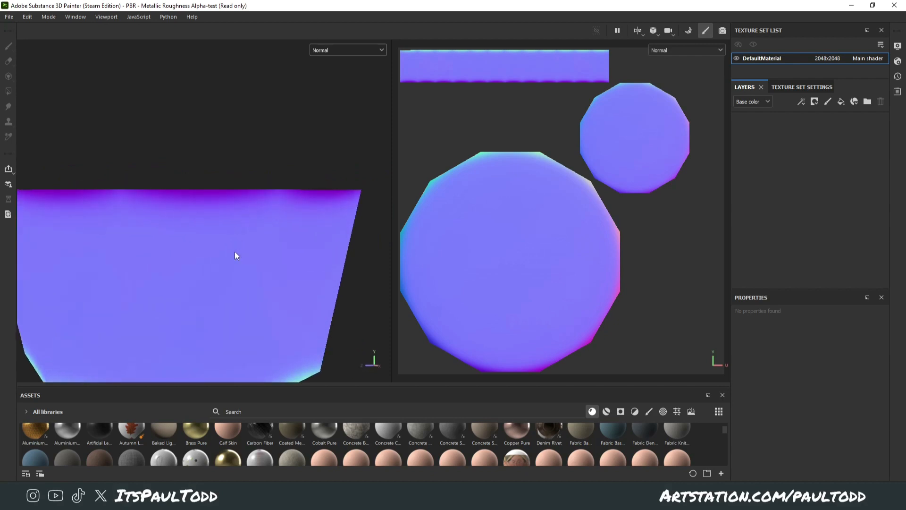
{"action": "left_click_drag", "start_coordinate": [236, 255], "coordinate": [299, 129], "text": "alt"}
- Return the viewport to Material display and view the bowl from the side
{"action": "left_click", "coordinate": [344, 51]}
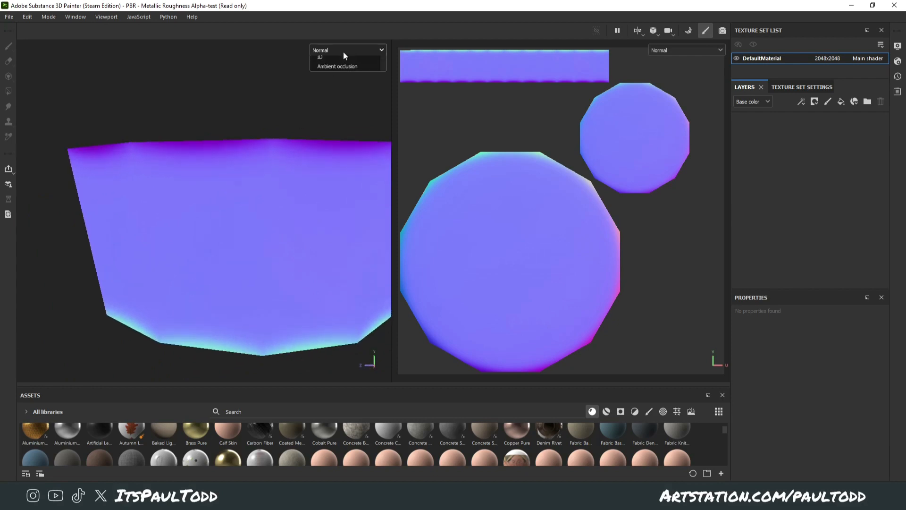
{"action": "left_click", "coordinate": [335, 73]}
{"action": "left_click_drag", "start_coordinate": [299, 178], "coordinate": [274, 170], "text": "alt"}
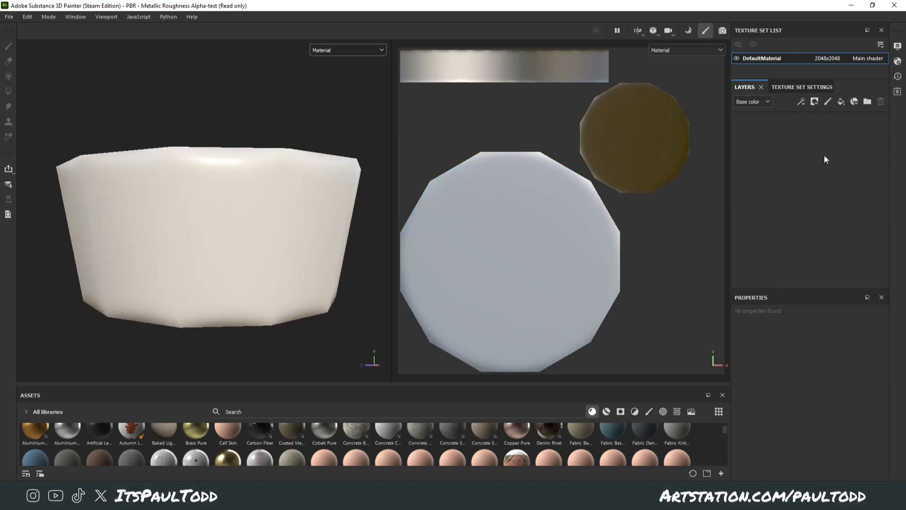
- Add a fill layer limited to color and roughness, with a saturated blue base color and a roughness of 0.1216
{"action": "left_click", "coordinate": [840, 102]}
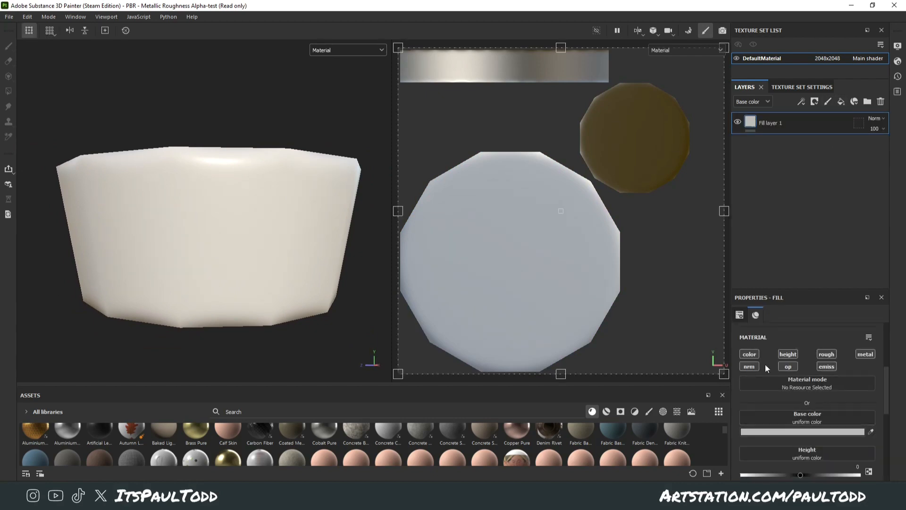
{"action": "left_click", "coordinate": [745, 354]}
{"action": "left_click", "coordinate": [788, 432]}
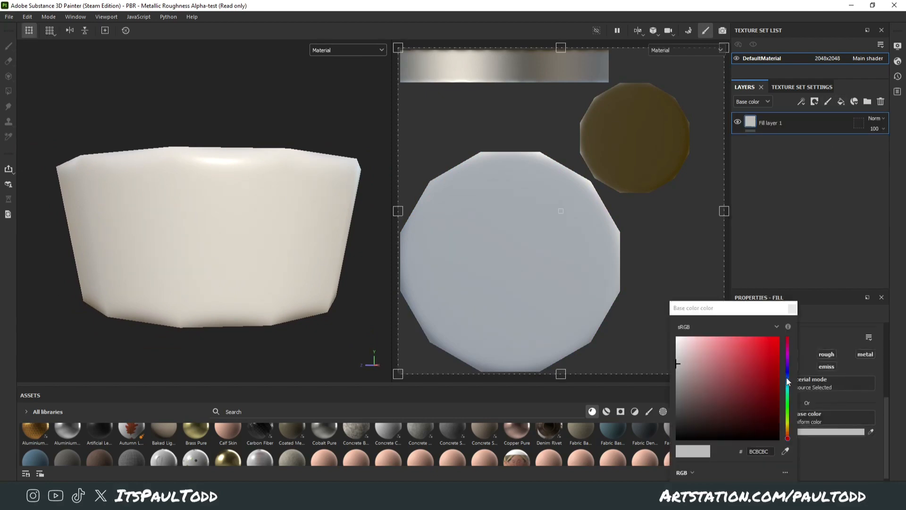
{"action": "left_click_drag", "start_coordinate": [786, 377], "coordinate": [786, 374]}
{"action": "left_click_drag", "start_coordinate": [775, 343], "coordinate": [791, 321]}
{"action": "left_click", "coordinate": [811, 353]}
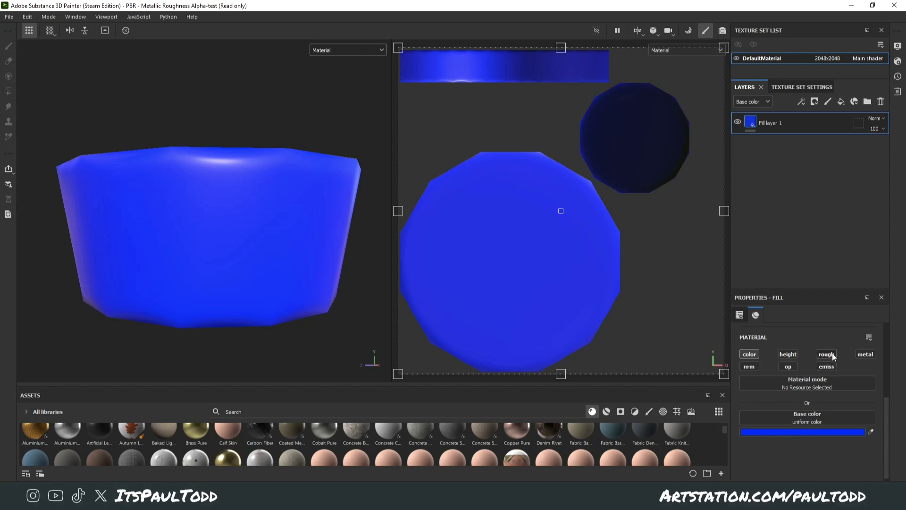
{"action": "left_click", "coordinate": [826, 354]}
{"action": "left_click_drag", "start_coordinate": [763, 474], "coordinate": [754, 474]}
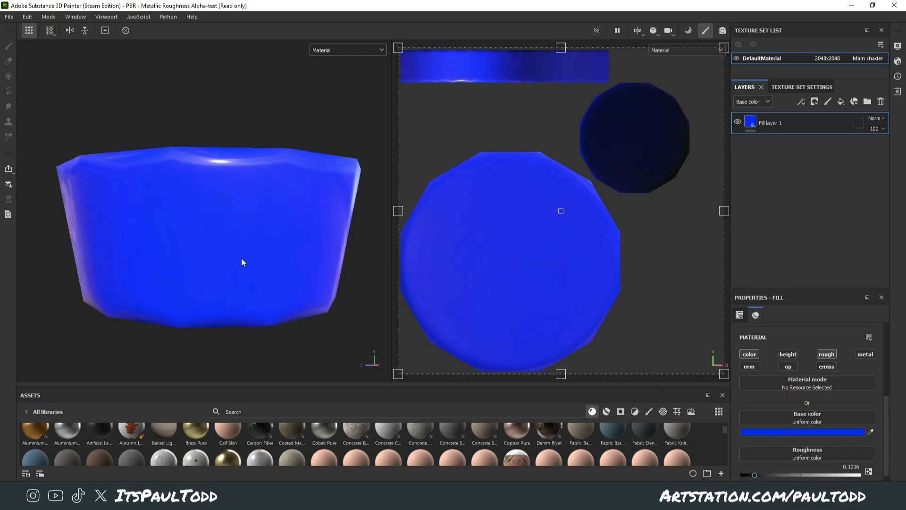
- Rotate the environment lighting and examine the highlights and normal shading around the bowl's rim and sides from several angles
{"action": "right_click_drag", "start_coordinate": [242, 259], "coordinate": [273, 259], "text": "shift"}
{"action": "left_click_drag", "start_coordinate": [273, 258], "coordinate": [247, 265], "text": "alt"}
{"action": "right_click_drag", "start_coordinate": [247, 265], "coordinate": [300, 237], "text": "shift"}
{"action": "middle_click_drag", "start_coordinate": [300, 237], "coordinate": [282, 240], "text": "alt"}
{"action": "left_click_drag", "start_coordinate": [281, 240], "coordinate": [291, 299], "text": "alt"}
{"action": "left_click_drag", "start_coordinate": [255, 221], "coordinate": [272, 248], "text": "alt"}
{"action": "scroll", "coordinate": [272, 234], "scroll_direction": "down", "scroll_amount": 5}
{"action": "middle_click_drag", "start_coordinate": [272, 234], "coordinate": [206, 256], "text": "alt"}
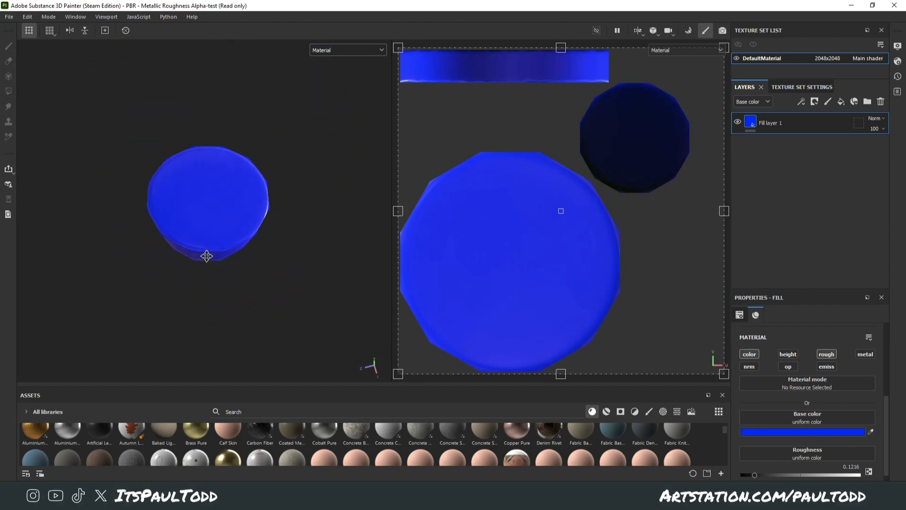
{"action": "left_click_drag", "start_coordinate": [207, 256], "coordinate": [259, 125], "text": "alt"}
{"action": "right_click_drag", "start_coordinate": [259, 125], "coordinate": [265, 252], "text": "alt"}
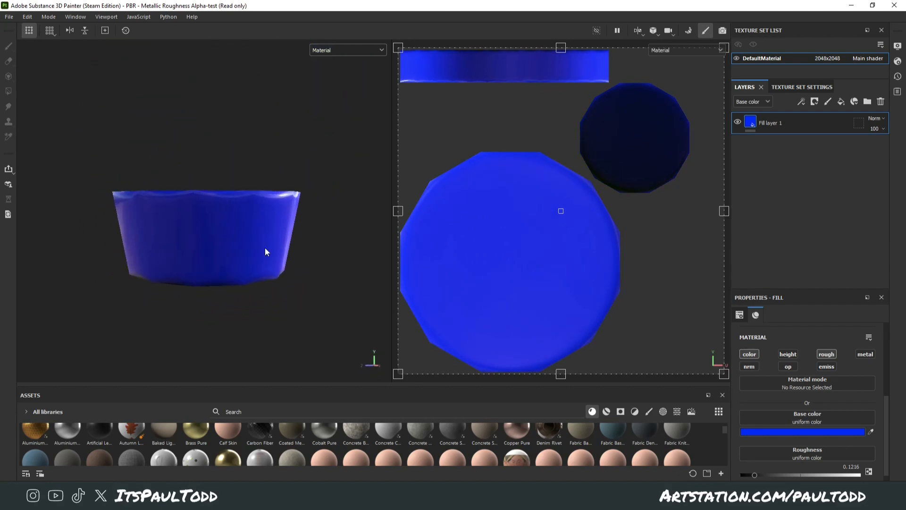
{"action": "left_click_drag", "start_coordinate": [265, 252], "coordinate": [229, 275], "text": "alt"}
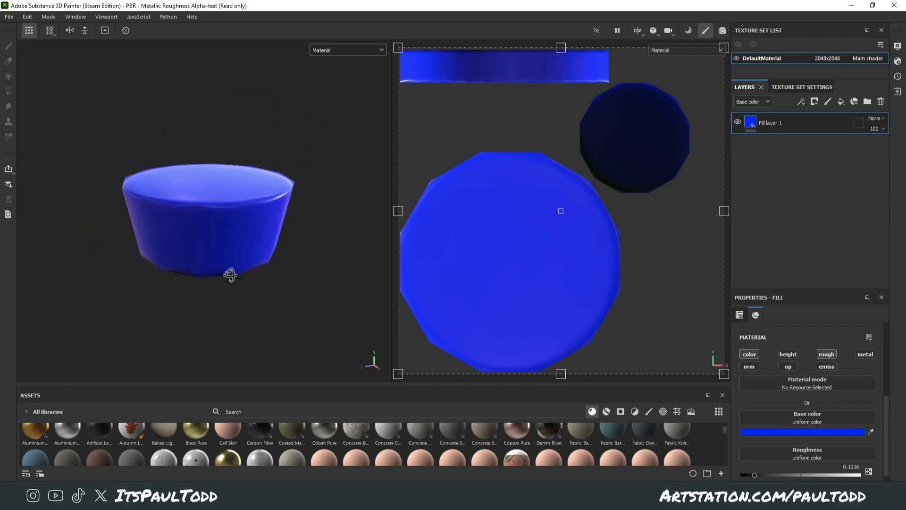
{"action": "right_click_drag", "start_coordinate": [229, 274], "coordinate": [290, 257], "text": "shift"}
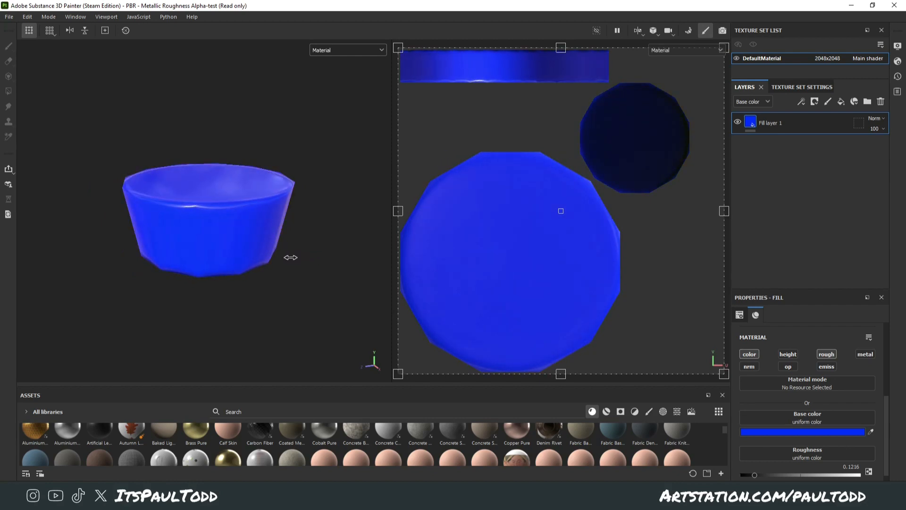
{"action": "scroll", "coordinate": [269, 261], "scroll_direction": "up", "scroll_amount": 3}
{"action": "middle_click_drag", "start_coordinate": [263, 279], "coordinate": [265, 305], "text": "alt"}
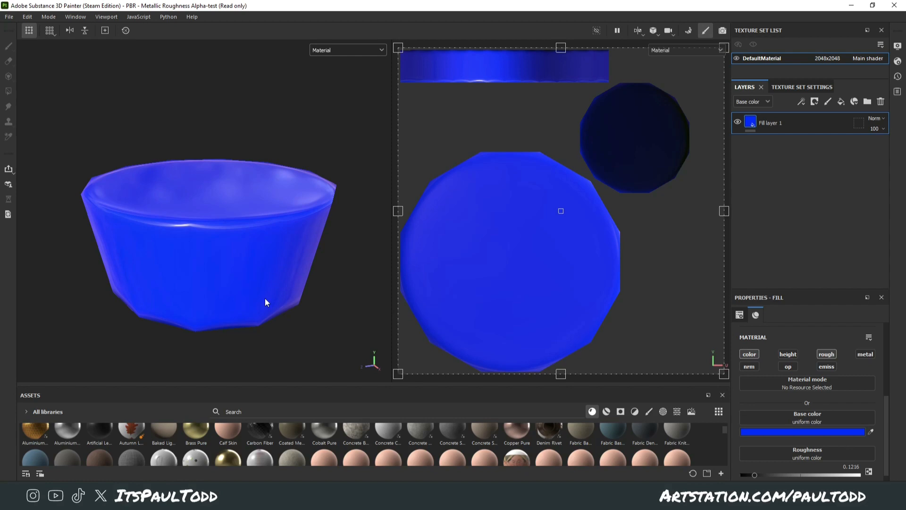
{"action": "scroll", "coordinate": [225, 271], "scroll_direction": "down", "scroll_amount": 1}
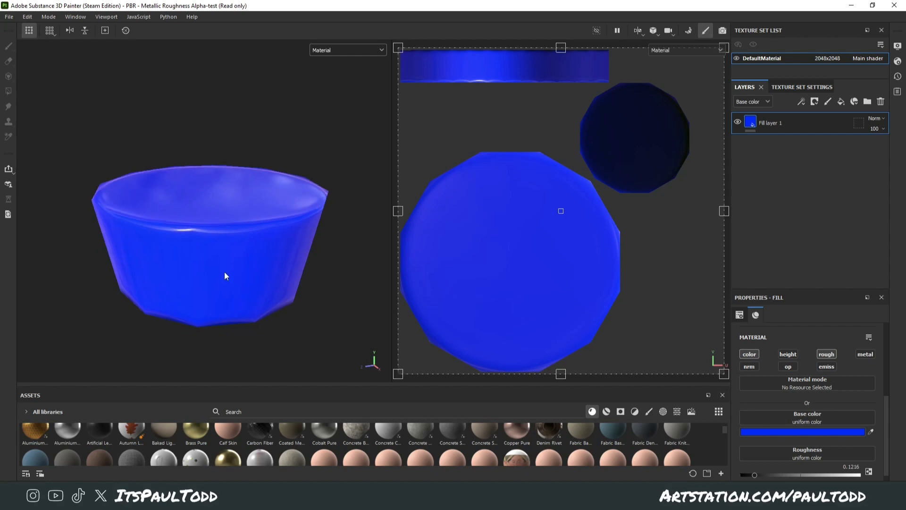
{"action": "left_click_drag", "start_coordinate": [225, 271], "coordinate": [234, 234], "text": "alt"}
{"action": "scroll", "coordinate": [233, 271], "scroll_direction": "up", "scroll_amount": 2}
{"action": "scroll", "coordinate": [233, 234], "scroll_direction": "down", "scroll_amount": 1}
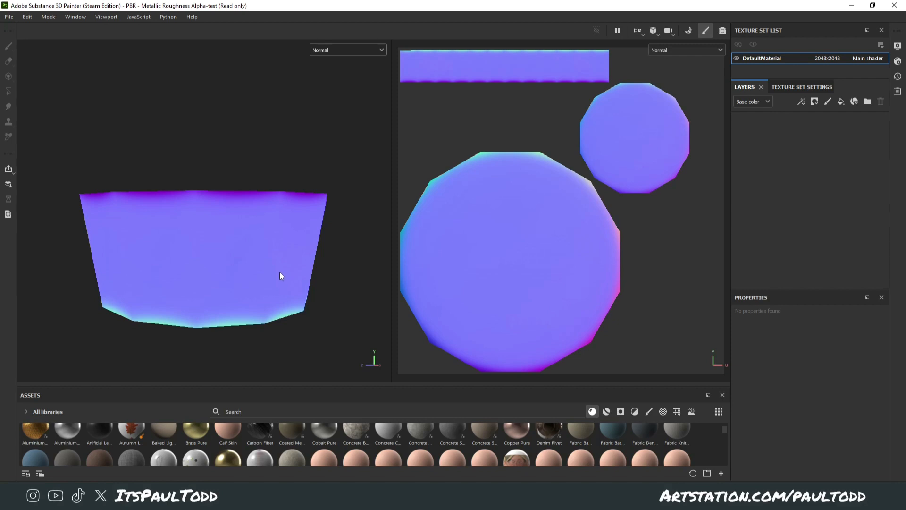
{"action": "left_click_drag", "start_coordinate": [281, 277], "coordinate": [276, 253], "text": "alt"}
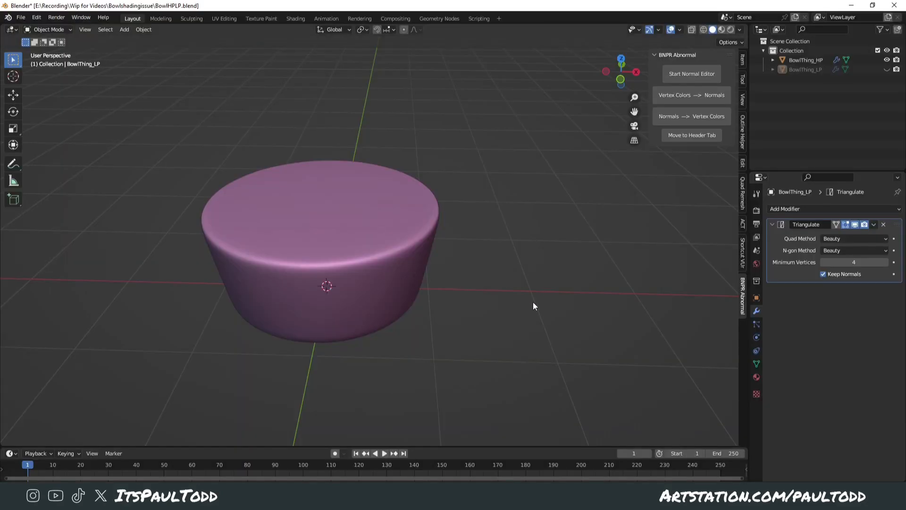
- Switch to Blender and inspect the high-poly bowl BowlThing_HP from different angles
{"action": "middle_click_drag", "start_coordinate": [533, 305], "coordinate": [525, 284]}
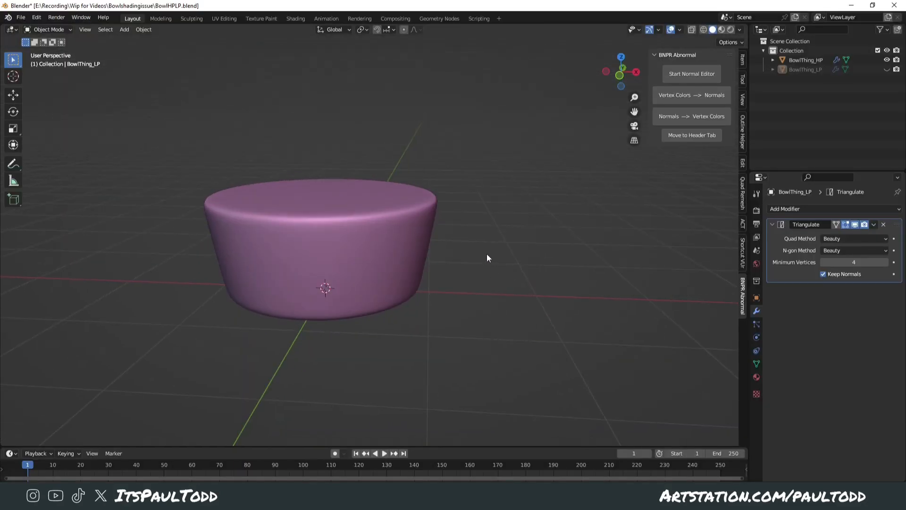
{"action": "middle_click_drag", "start_coordinate": [487, 257], "coordinate": [453, 259]}
{"action": "left_click", "coordinate": [407, 254]}
{"action": "left_click", "coordinate": [474, 265]}
{"action": "left_click", "coordinate": [412, 256]}
{"action": "left_click", "coordinate": [474, 224]}
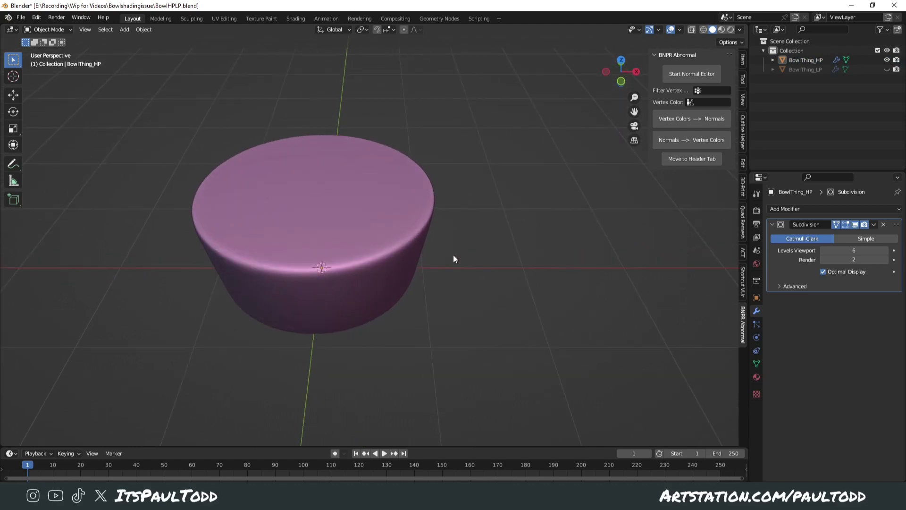
- Show only the low-poly bowl BowlThing_LP and inspect its faces and vertex normals in Edit Mode, using face selection
{"action": "left_click", "coordinate": [887, 69]}
{"action": "left_click", "coordinate": [887, 60]}
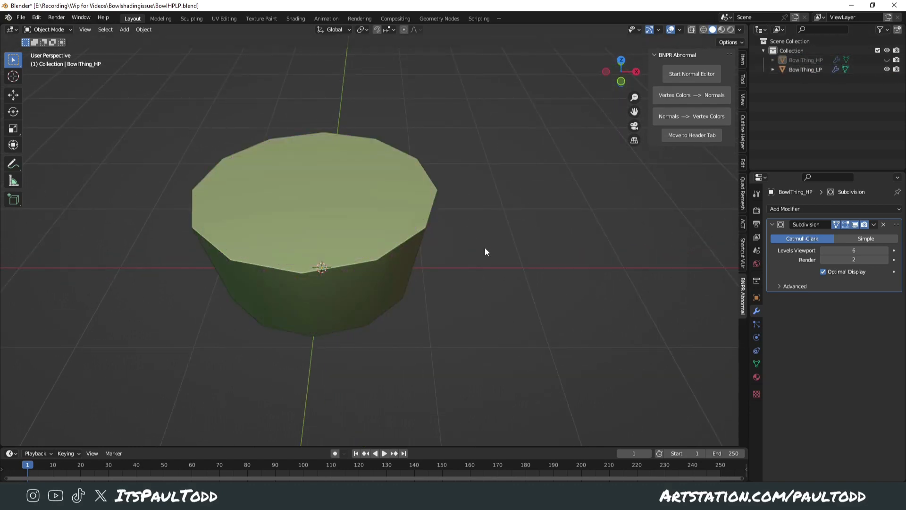
{"action": "left_click", "coordinate": [410, 271]}
{"action": "key", "text": "Tab"}
{"action": "middle_click_drag", "start_coordinate": [430, 271], "coordinate": [409, 238]}
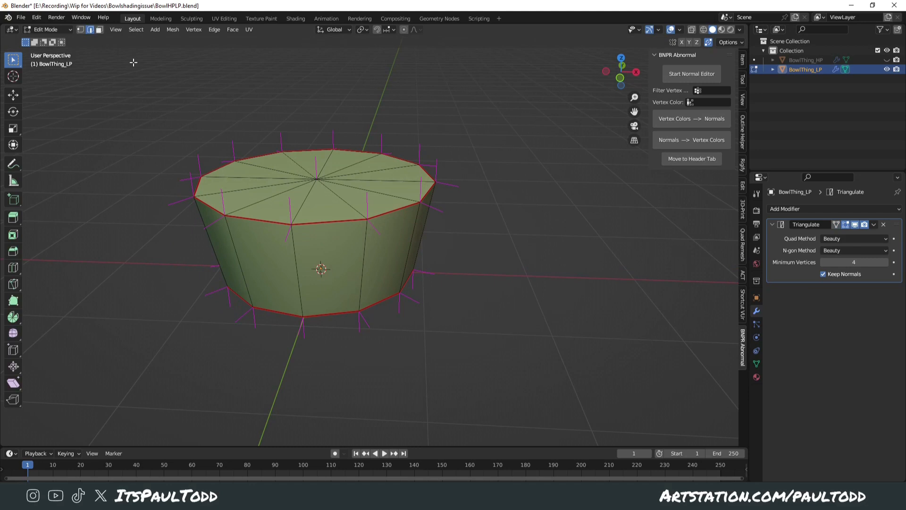
{"action": "left_click", "coordinate": [99, 29]}
{"action": "left_click", "coordinate": [295, 257]}
{"action": "key", "text": "a"}
{"action": "middle_click_drag", "start_coordinate": [524, 265], "coordinate": [490, 257]}
{"action": "key", "text": "Tab"}
{"action": "left_click", "coordinate": [542, 291]}
{"action": "middle_click_drag", "start_coordinate": [568, 204], "coordinate": [569, 216]}
- Show BowlThing_HP together with the low-poly bowl and compare where their surfaces overlap around the rim and sides
{"action": "left_click", "coordinate": [887, 60]}
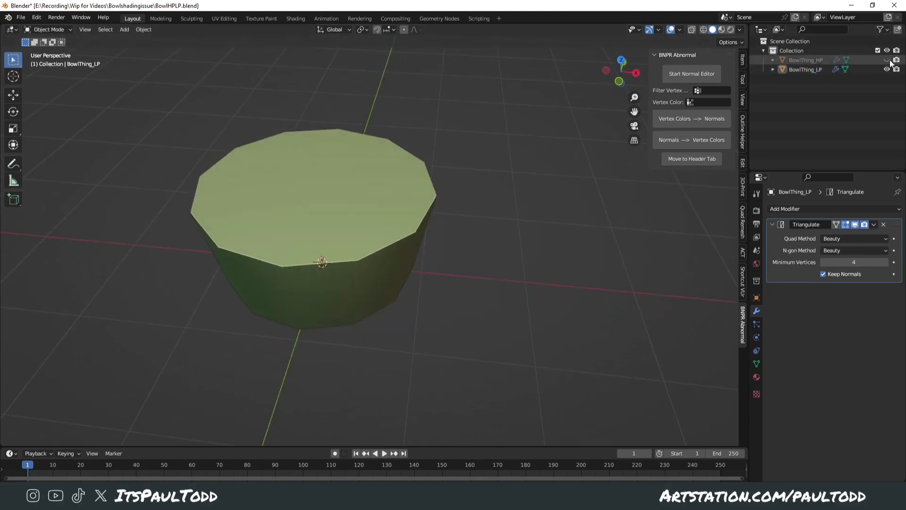
{"action": "middle_click_drag", "start_coordinate": [553, 287], "coordinate": [495, 242]}
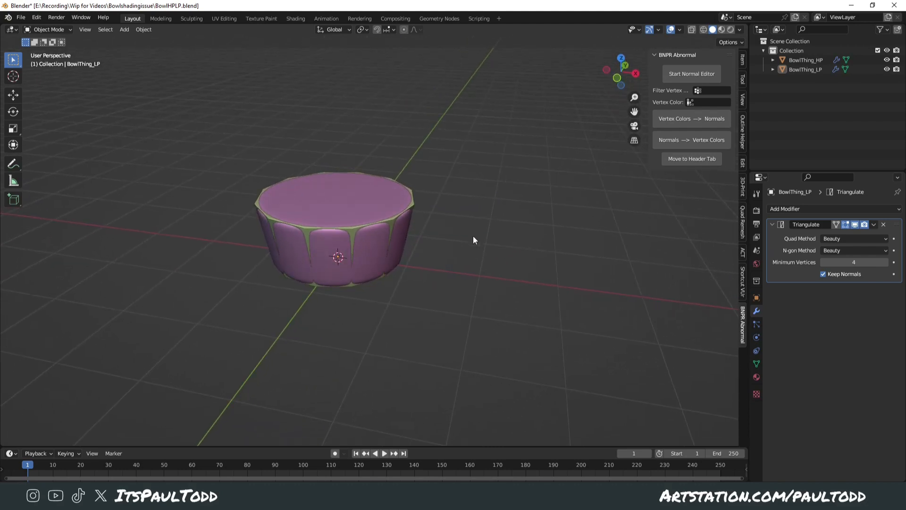
{"action": "mouse_move", "coordinate": [474, 240]}
{"action": "middle_mouse_down"}
{"action": "mouse_move", "coordinate": [501, 261]}
{"action": "mouse_move", "coordinate": [499, 273]}
{"action": "mouse_move", "coordinate": [482, 249]}
{"action": "middle_mouse_up"}
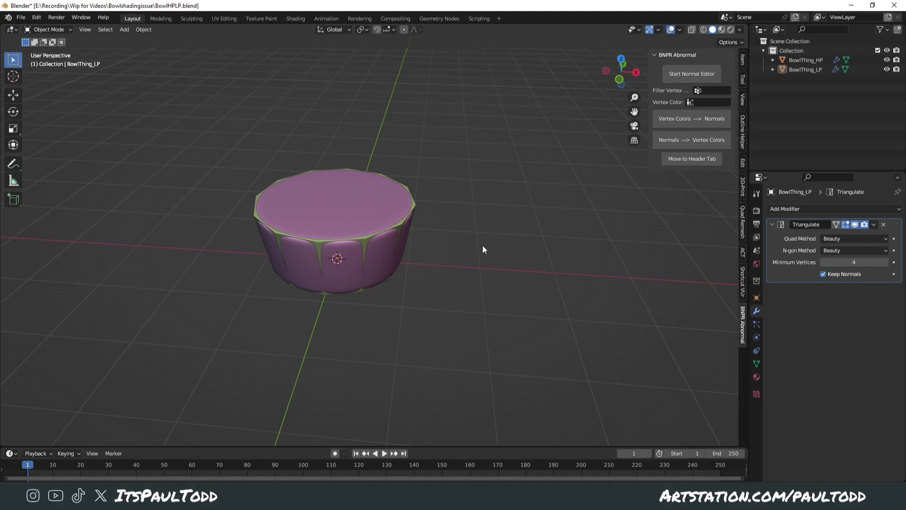
{"action": "scroll", "coordinate": [502, 218], "scroll_direction": "up", "scroll_amount": 2}
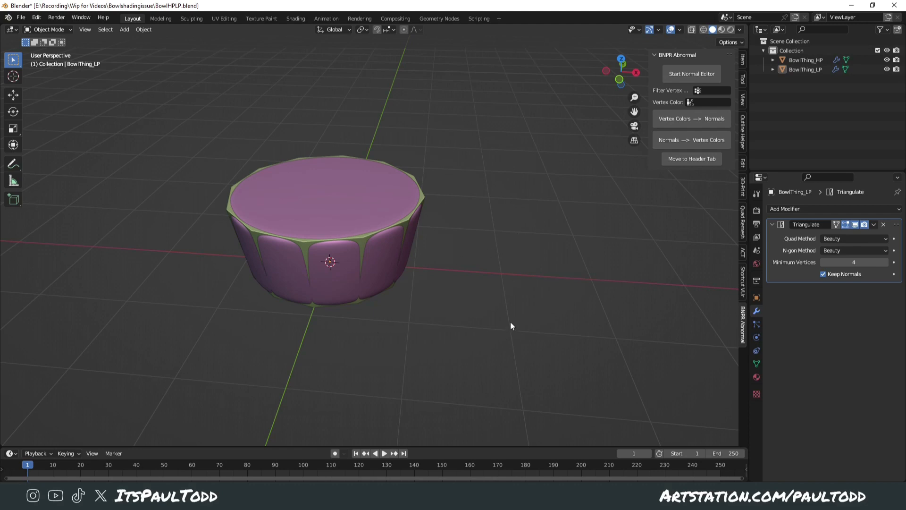
{"action": "middle_click_drag", "start_coordinate": [510, 324], "coordinate": [480, 295]}
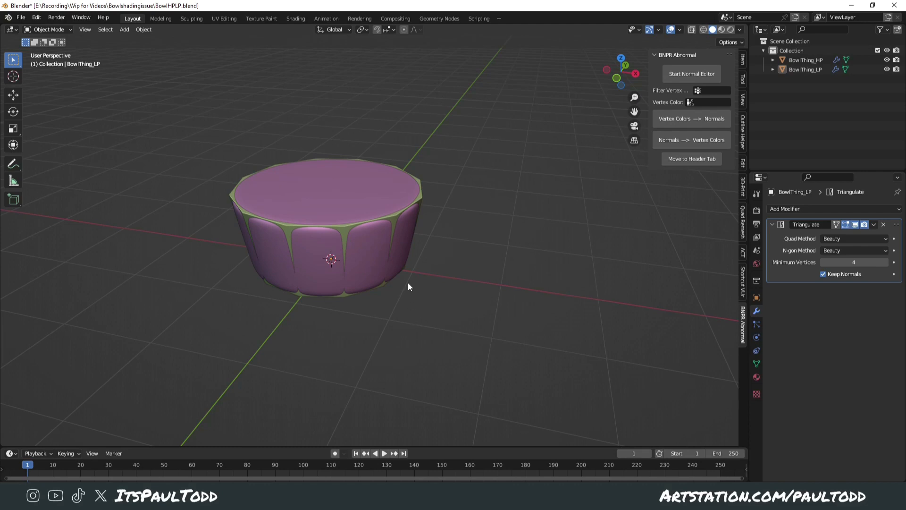
{"action": "middle_click_drag", "start_coordinate": [408, 283], "coordinate": [433, 272]}
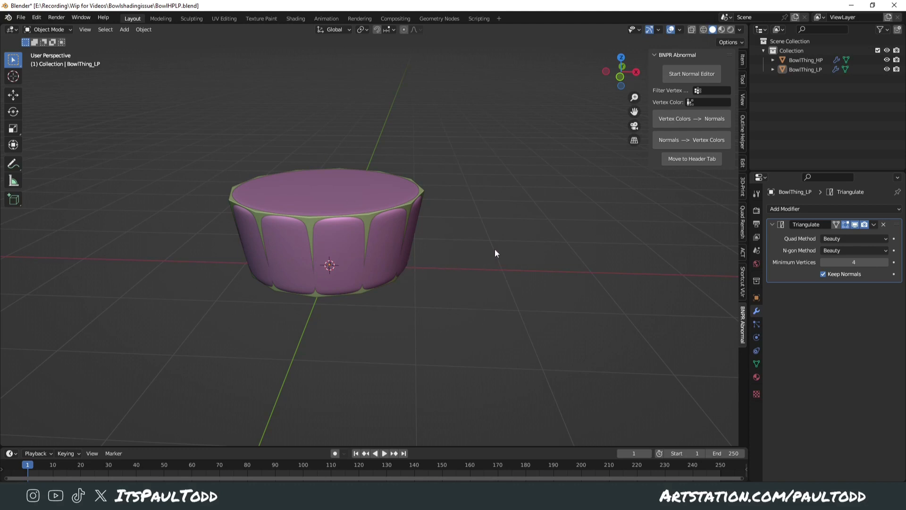
{"action": "mouse_move", "coordinate": [486, 265]}
{"action": "middle_mouse_down"}
{"action": "mouse_move", "coordinate": [489, 285]}
{"action": "mouse_move", "coordinate": [478, 278]}
{"action": "middle_mouse_up"}
{"action": "scroll", "coordinate": [479, 280], "scroll_direction": "up", "scroll_amount": 2}
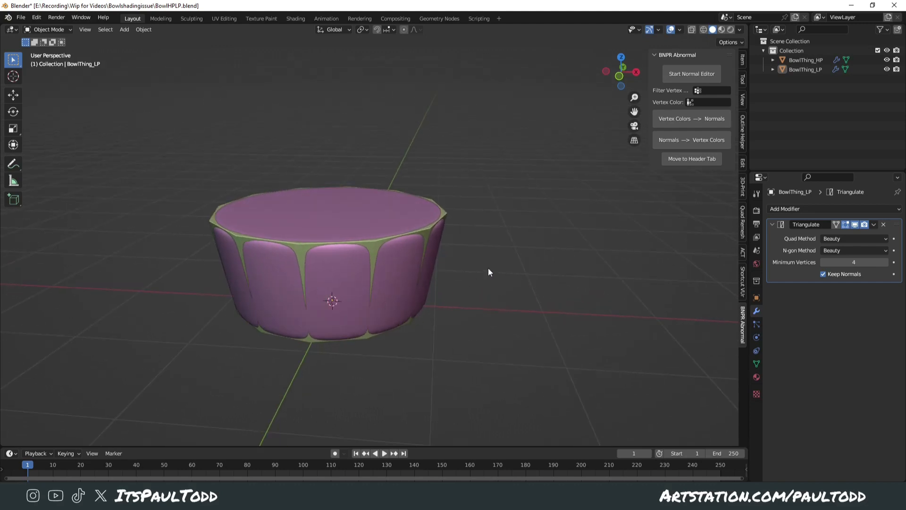
- Hide BowlThing_HP and check the low-poly bowl's side faces and normals in Edit Mode, returning to Object Mode
{"action": "left_click", "coordinate": [886, 60]}
{"action": "left_click", "coordinate": [371, 326]}
{"action": "key", "text": "Tab"}
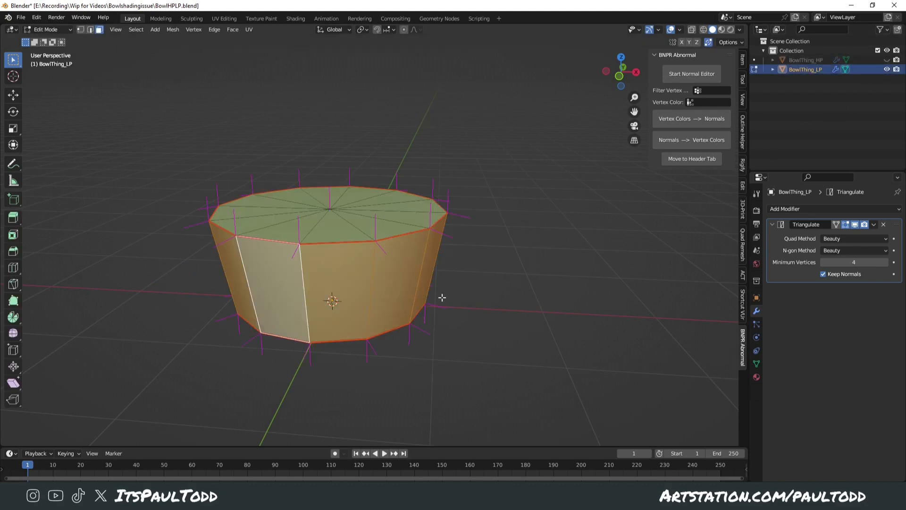
{"action": "key", "text": "Tab"}
{"action": "middle_click_drag", "start_coordinate": [491, 296], "coordinate": [494, 307]}
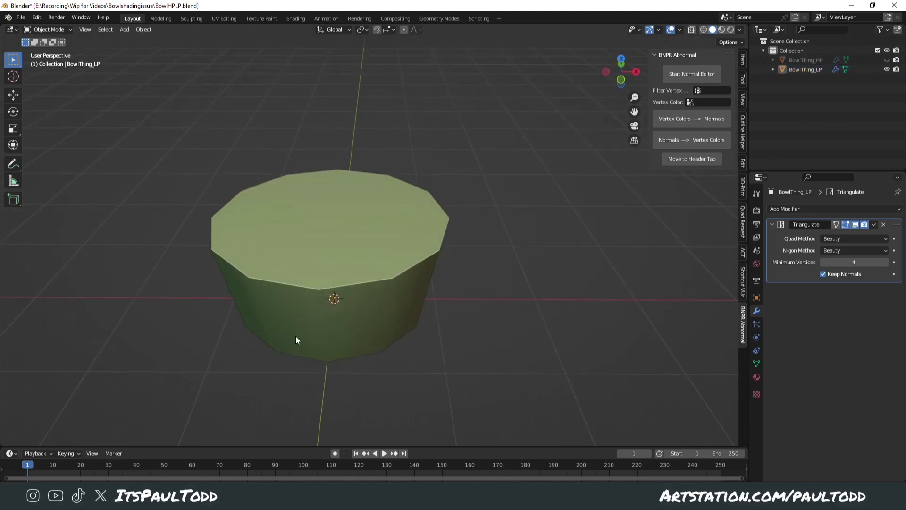
- Switch to Substance 3D Painter and inspect the baked normal map along the bowl's rim and side, returning to Blender
{"action": "key", "text": "alt+Tab"}
{"action": "scroll", "coordinate": [211, 231], "scroll_direction": "up", "scroll_amount": 2}
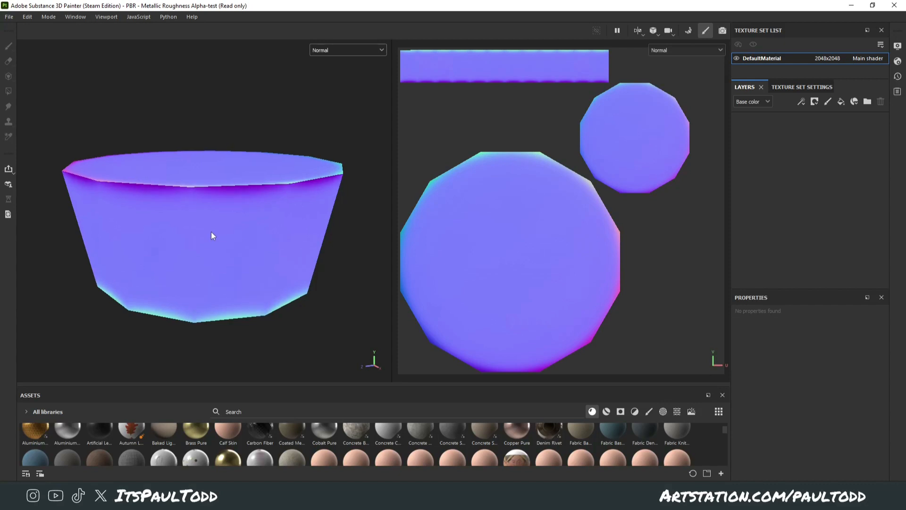
{"action": "left_click_drag", "start_coordinate": [305, 116], "coordinate": [208, 182], "text": "alt"}
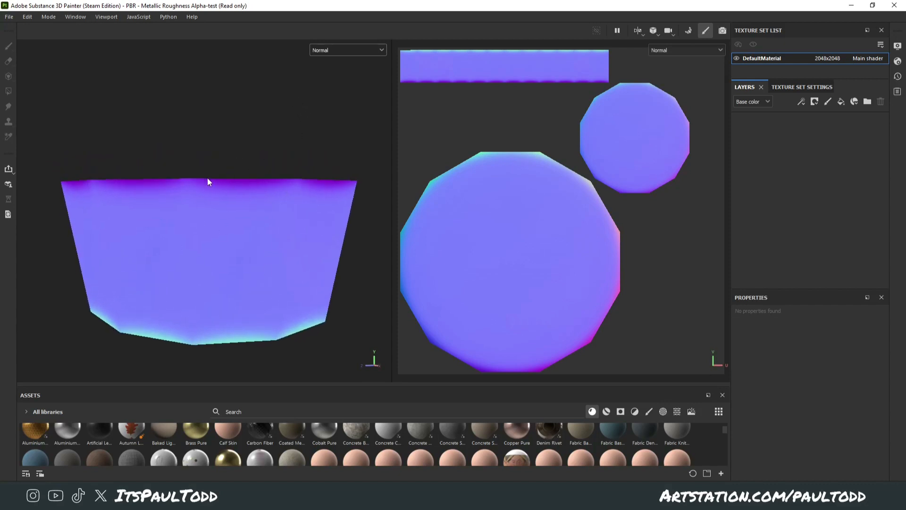
{"action": "mouse_move", "coordinate": [317, 205]}
{"action": "left_mouse_down", "text": "alt"}
{"action": "mouse_move", "coordinate": [311, 245]}
{"action": "mouse_move", "coordinate": [299, 202]}
{"action": "mouse_move", "coordinate": [317, 188]}
{"action": "left_mouse_up", "text": "alt"}
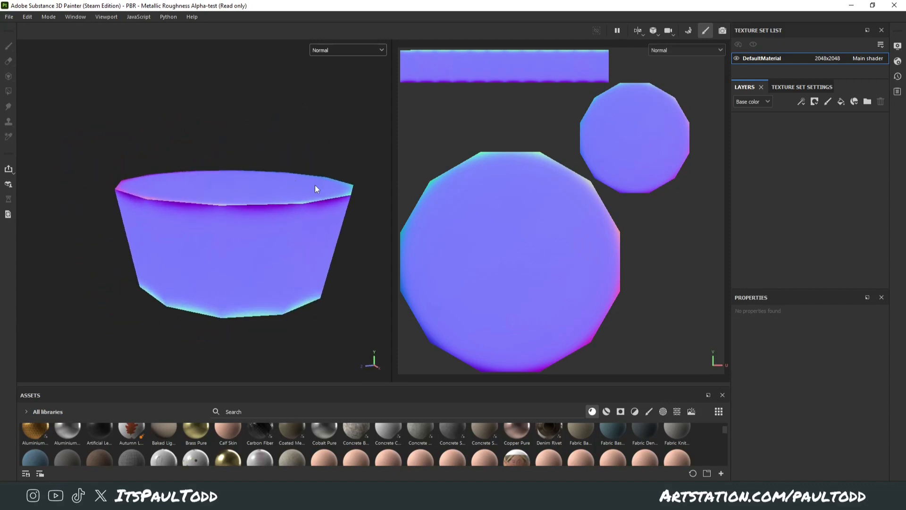
{"action": "key", "text": "alt+Tab"}
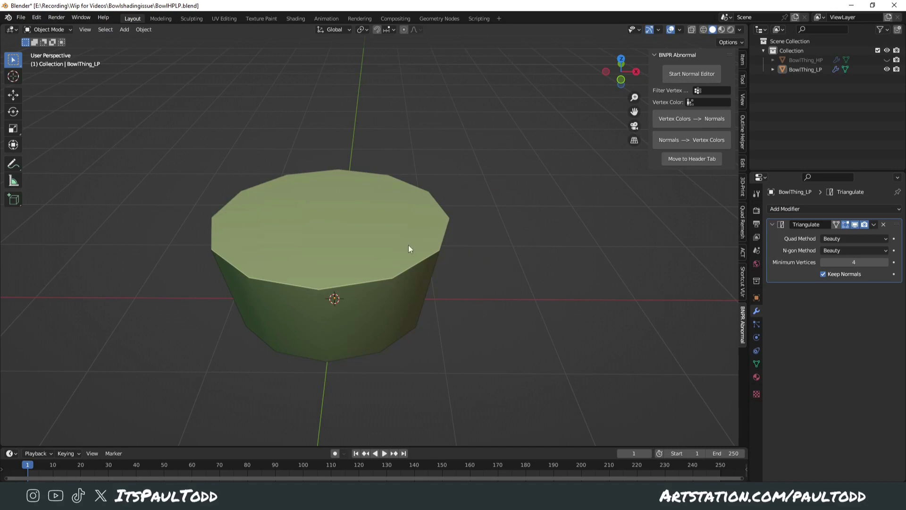
{"action": "left_click", "coordinate": [402, 325]}
{"action": "left_click", "coordinate": [314, 376]}
{"action": "left_click", "coordinate": [418, 281]}
{"action": "left_click", "coordinate": [506, 278]}
{"action": "left_click", "coordinate": [384, 283]}
{"action": "left_click", "coordinate": [461, 286]}
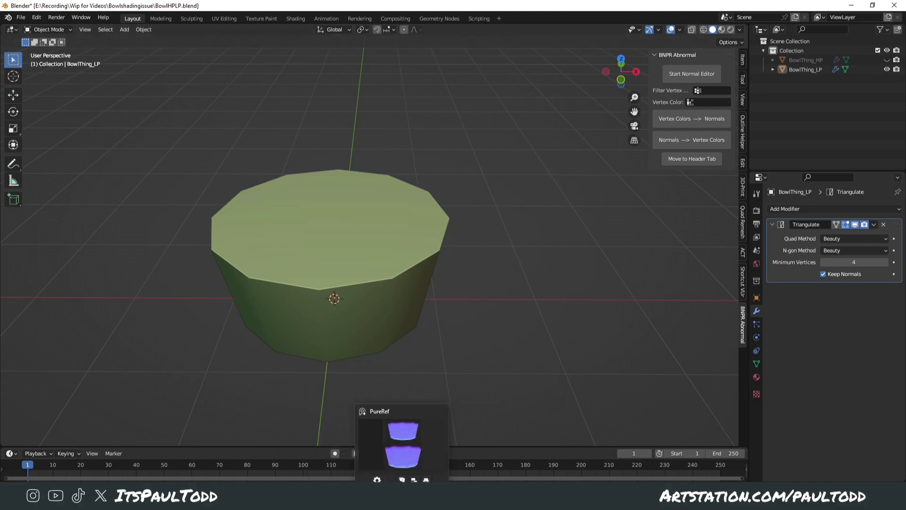
- Switch to PureRef and compare the two normal map reference images, including the one with the triangulation wireframe, returning to Blender
{"action": "left_click", "coordinate": [402, 499]}
{"action": "scroll", "coordinate": [511, 320], "scroll_direction": "down", "scroll_amount": 3}
{"action": "middle_click_drag", "start_coordinate": [599, 289], "coordinate": [316, 296]}
{"action": "scroll", "coordinate": [556, 302], "scroll_direction": "up", "scroll_amount": 2}
{"action": "middle_click_drag", "start_coordinate": [556, 302], "coordinate": [461, 291]}
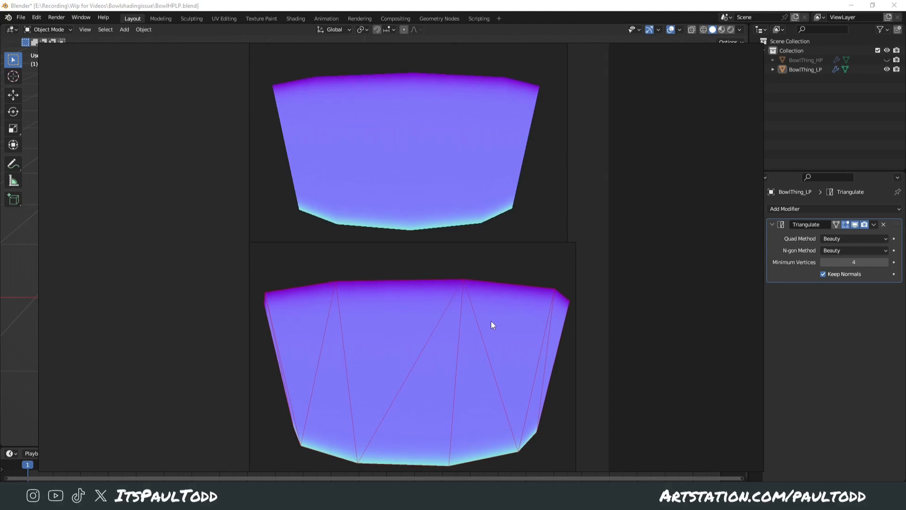
{"action": "left_click", "coordinate": [401, 499]}
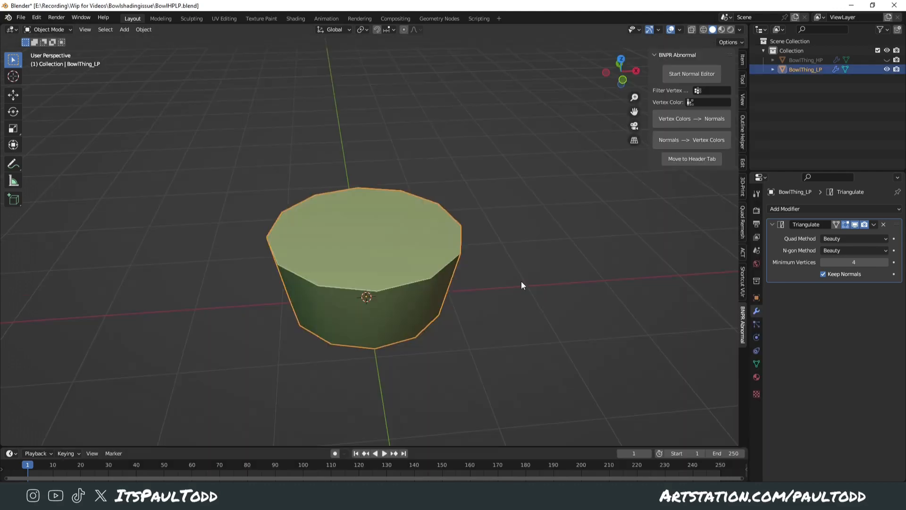
- Switch to the UV Editing workspace and select all faces of BowlThing_LP to examine its UV islands
{"action": "middle_click_drag", "start_coordinate": [521, 281], "coordinate": [504, 267]}
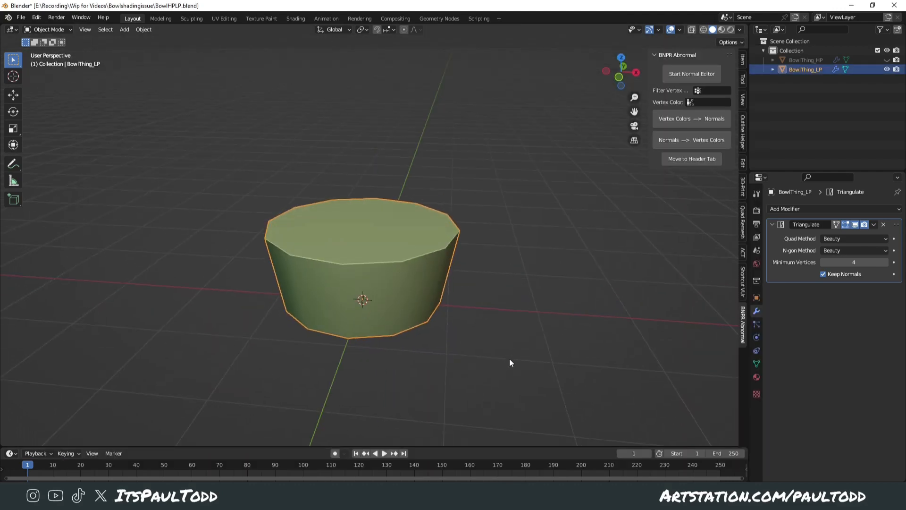
{"action": "middle_click_drag", "start_coordinate": [510, 363], "coordinate": [497, 338]}
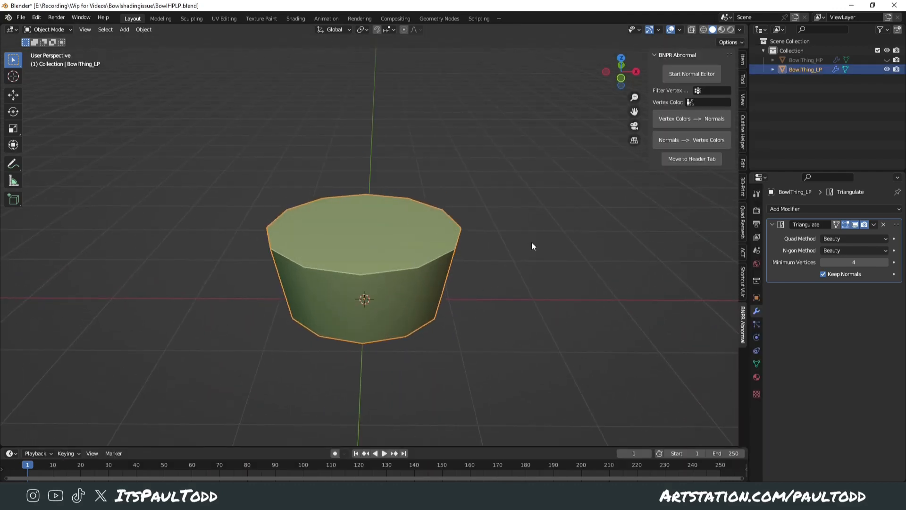
{"action": "left_click", "coordinate": [236, 18]}
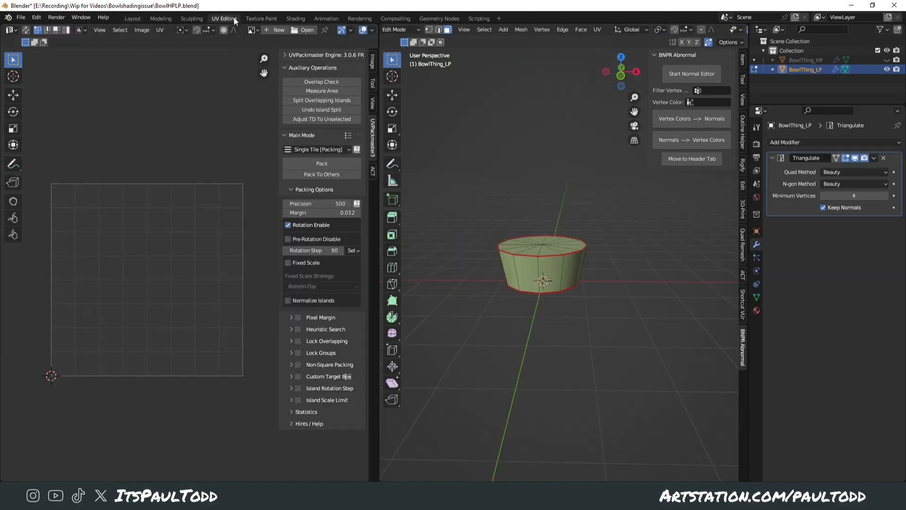
{"action": "key", "text": "a"}
{"action": "scroll", "coordinate": [148, 267], "scroll_direction": "up", "scroll_amount": 2}
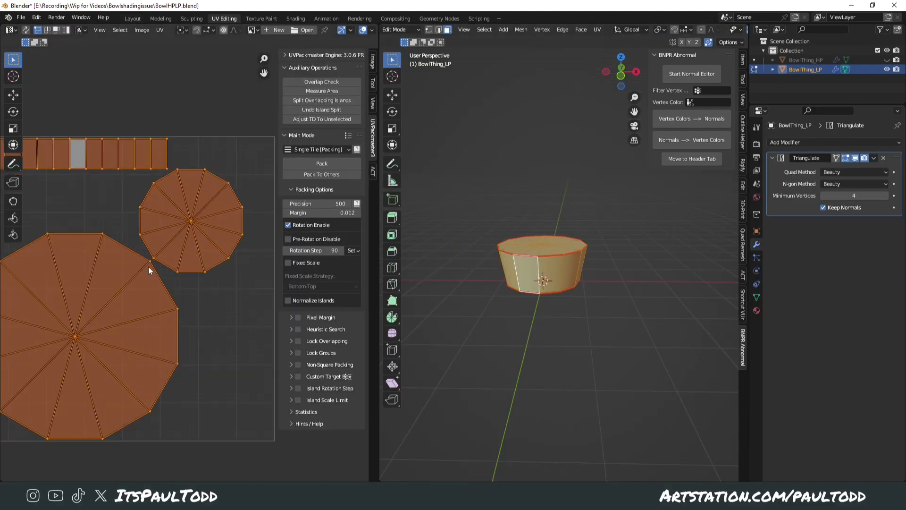
{"action": "scroll", "coordinate": [149, 287], "scroll_direction": "down", "scroll_amount": 1}
{"action": "middle_click_drag", "start_coordinate": [205, 291], "coordinate": [226, 280]}
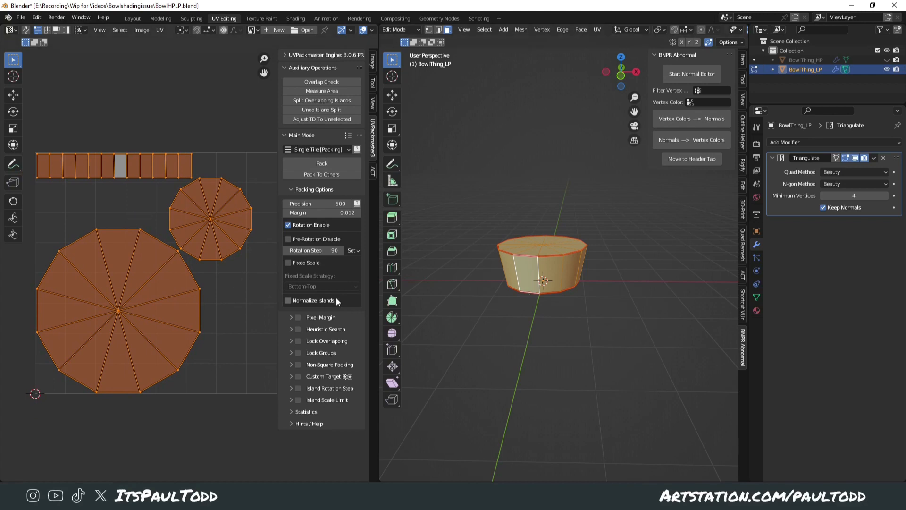
{"action": "middle_click_drag", "start_coordinate": [508, 276], "coordinate": [581, 289]}
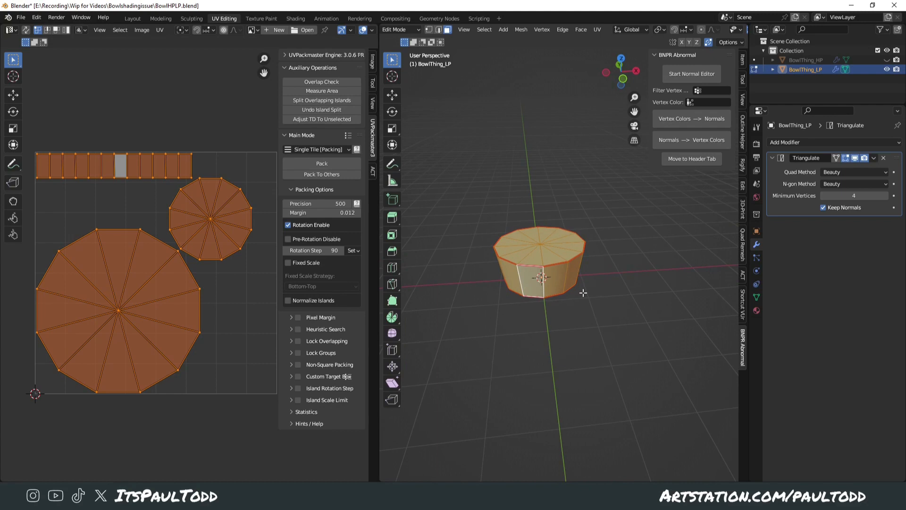
- Leave Edit Mode and select the low-poly bowl as an object
{"action": "scroll", "coordinate": [543, 307], "scroll_direction": "up", "scroll_amount": 2}
{"action": "key", "text": "Tab"}
{"action": "middle_click_drag", "start_coordinate": [593, 324], "coordinate": [586, 319]}
{"action": "left_click", "coordinate": [586, 319]}
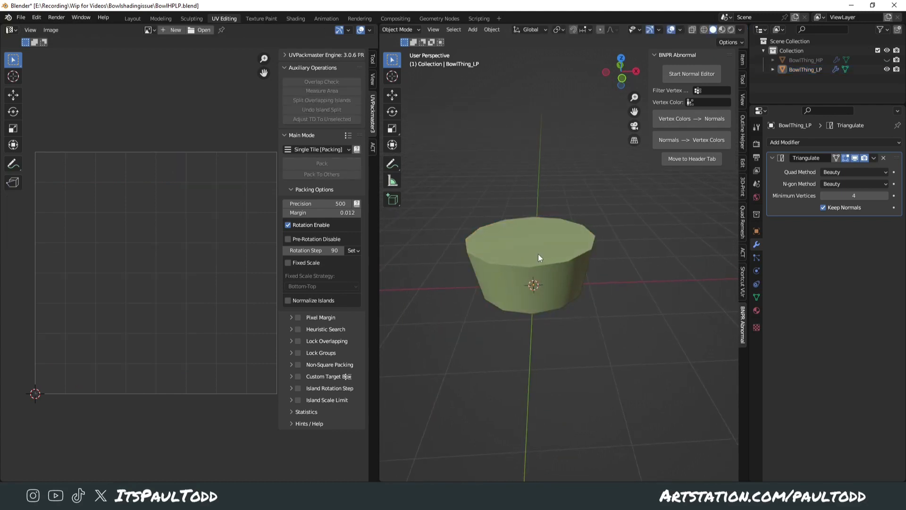
{"action": "left_click", "coordinate": [543, 261]}
{"action": "key", "text": "Tab"}
{"action": "key", "text": "Tab"}
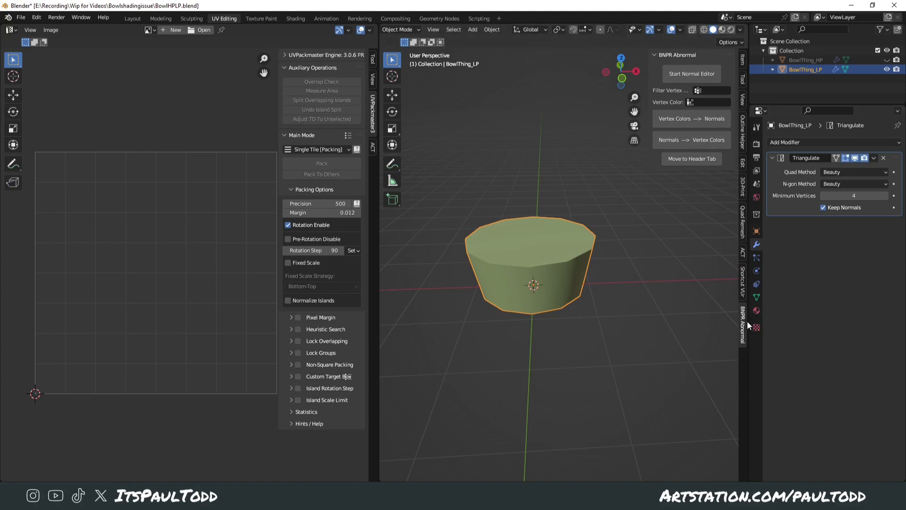
- Set the Shortcut VUr dock to Center and start the shortcut display
{"action": "left_click", "coordinate": [742, 282]}
{"action": "left_click", "coordinate": [697, 84]}
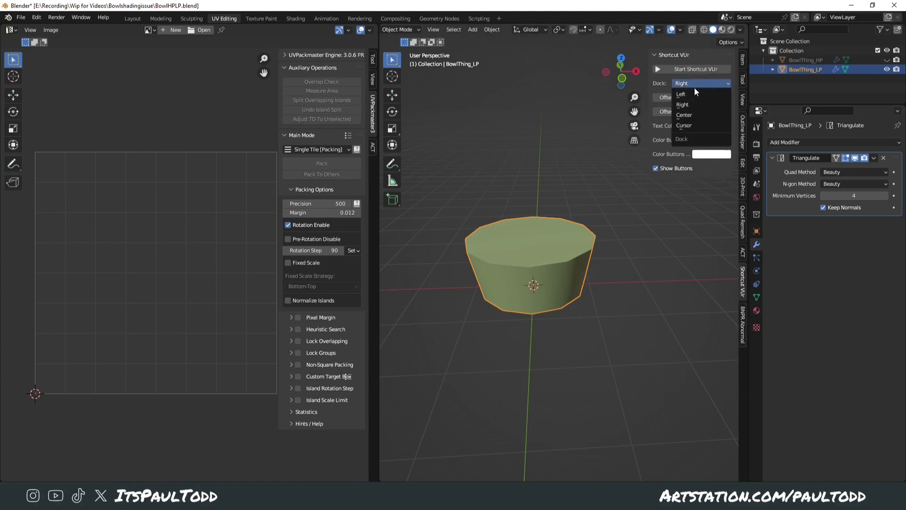
{"action": "left_click", "coordinate": [692, 126]}
{"action": "left_click", "coordinate": [693, 85]}
{"action": "left_click", "coordinate": [693, 114]}
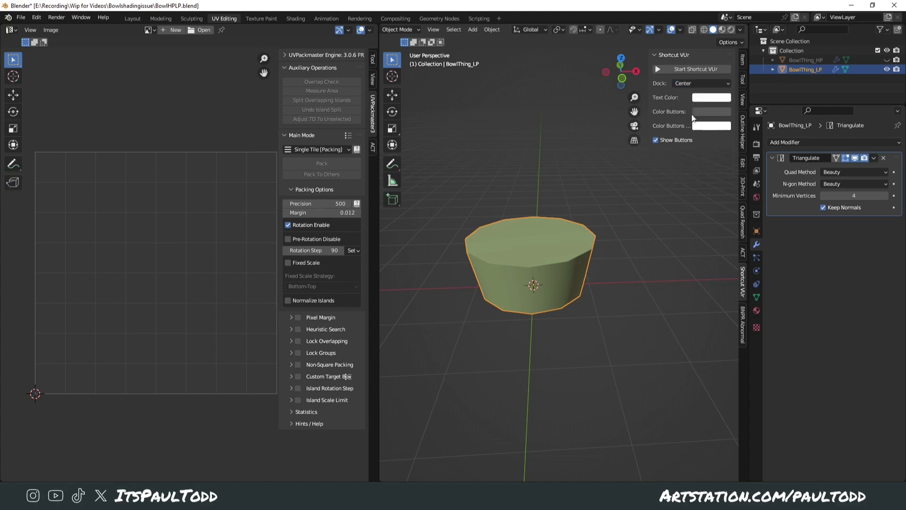
{"action": "left_click", "coordinate": [698, 70]}
{"action": "left_click", "coordinate": [670, 339]}
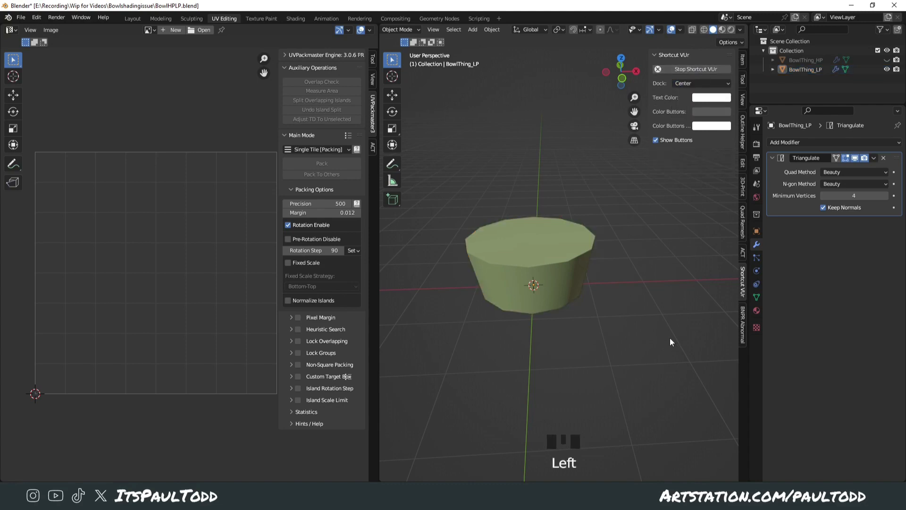
- Check the shortcut display in the Layout workspace, and view all the low-poly bowl's UV islands again in UV Editing, returning to Object Mode
{"action": "left_click", "coordinate": [140, 20]}
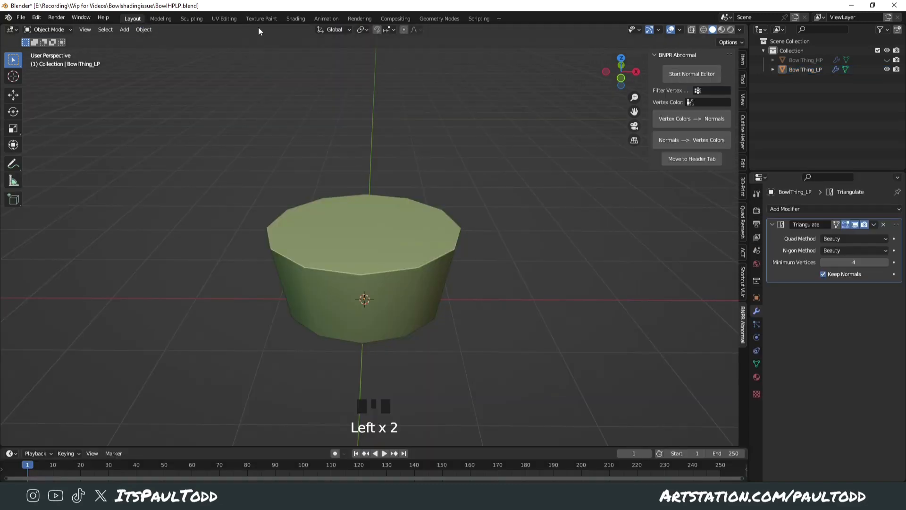
{"action": "left_click", "coordinate": [215, 18]}
{"action": "left_click", "coordinate": [637, 256]}
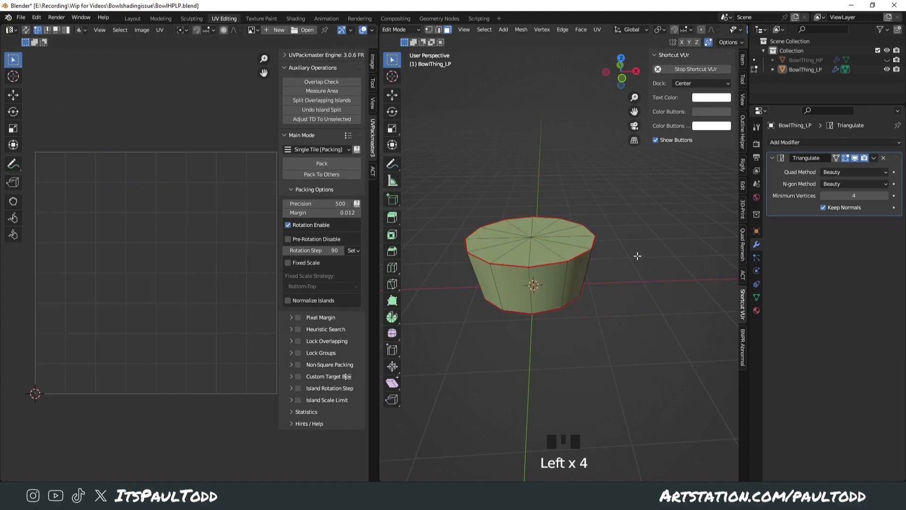
{"action": "key", "text": "Tab"}
{"action": "key", "text": "Tab"}
{"action": "key", "text": "a"}
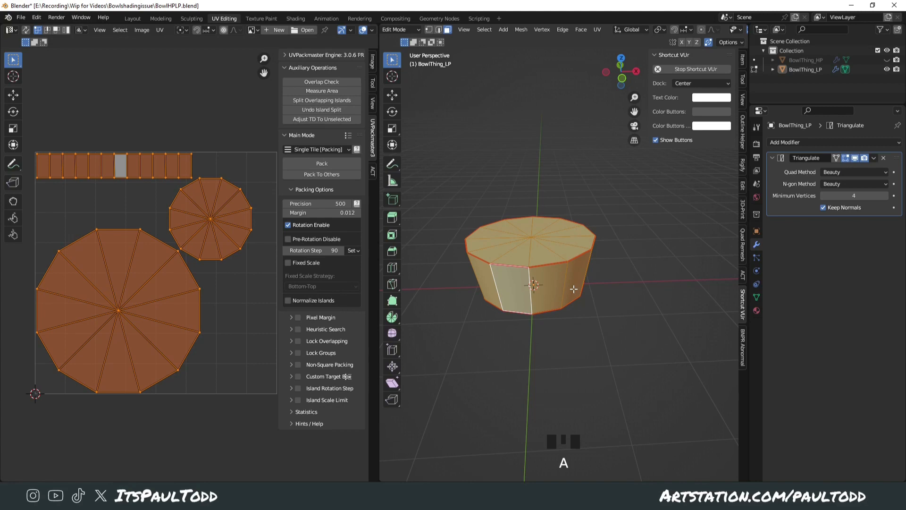
{"action": "key", "text": "Tab"}
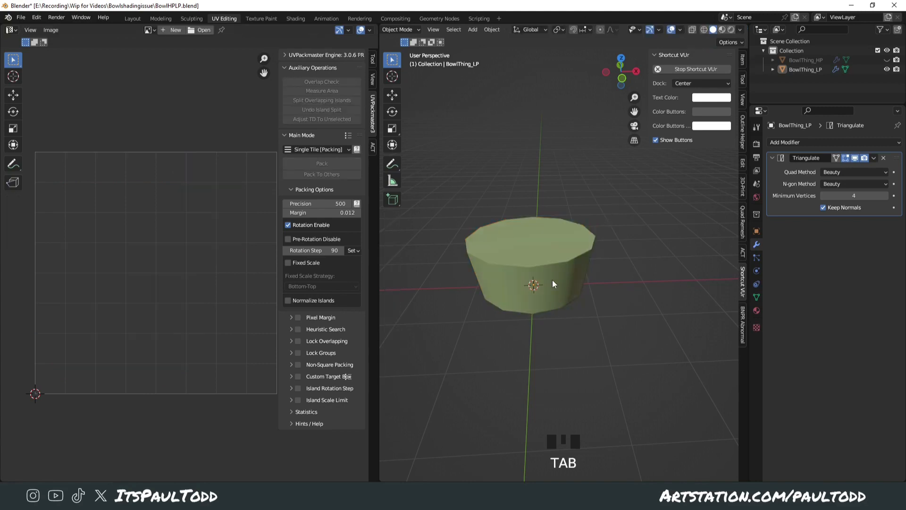
- Duplicate BowlThing_LP in place and hide the original low-poly bowl
{"action": "left_click", "coordinate": [566, 266]}
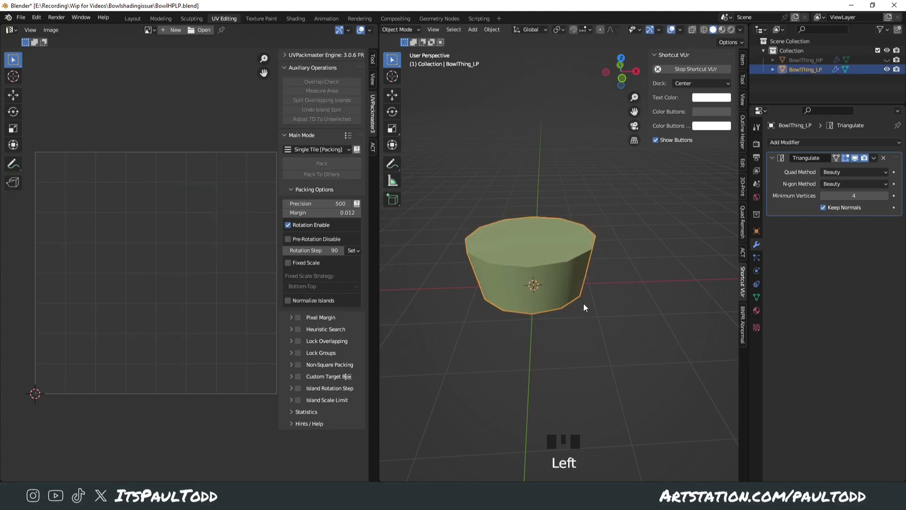
{"action": "key", "text": "shift+d"}
{"action": "right_click", "coordinate": [664, 222]}
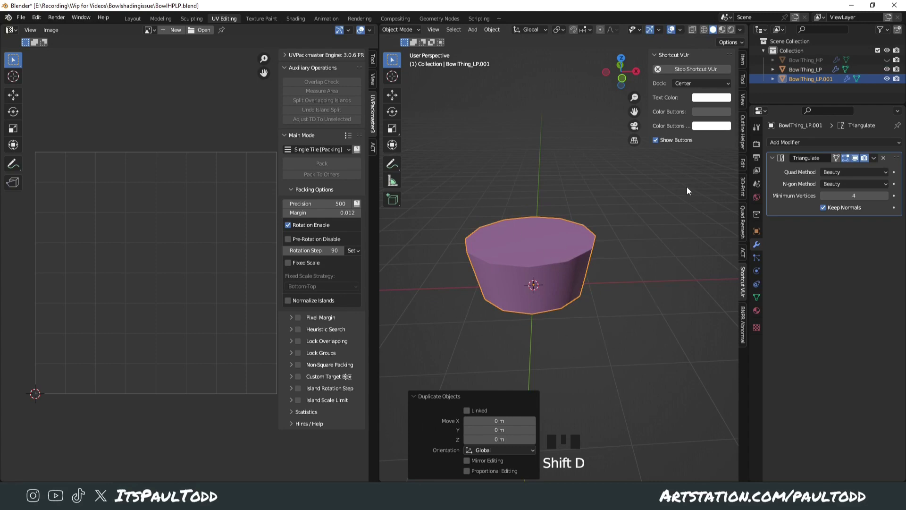
{"action": "left_click", "coordinate": [887, 69]}
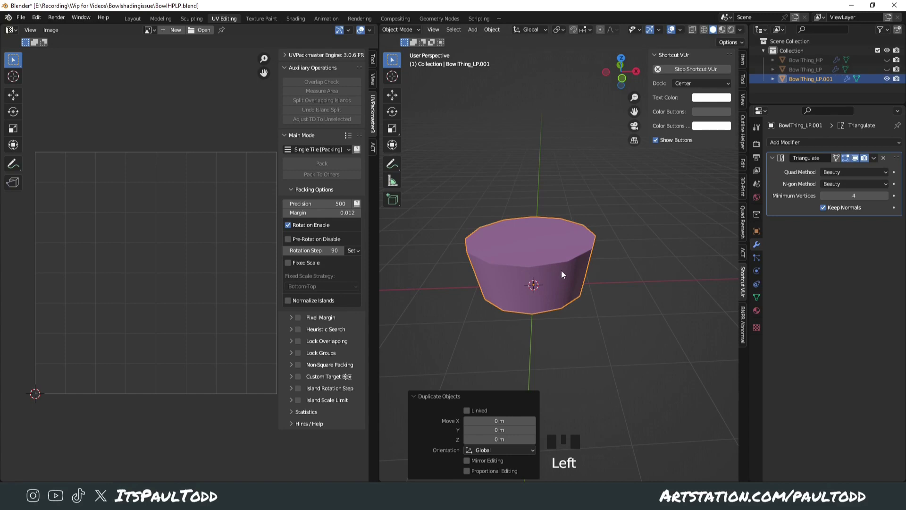
{"action": "mouse_move", "coordinate": [565, 281]}
{"action": "middle_mouse_down"}
{"action": "mouse_move", "coordinate": [575, 288]}
{"action": "mouse_move", "coordinate": [562, 282]}
{"action": "middle_mouse_up"}
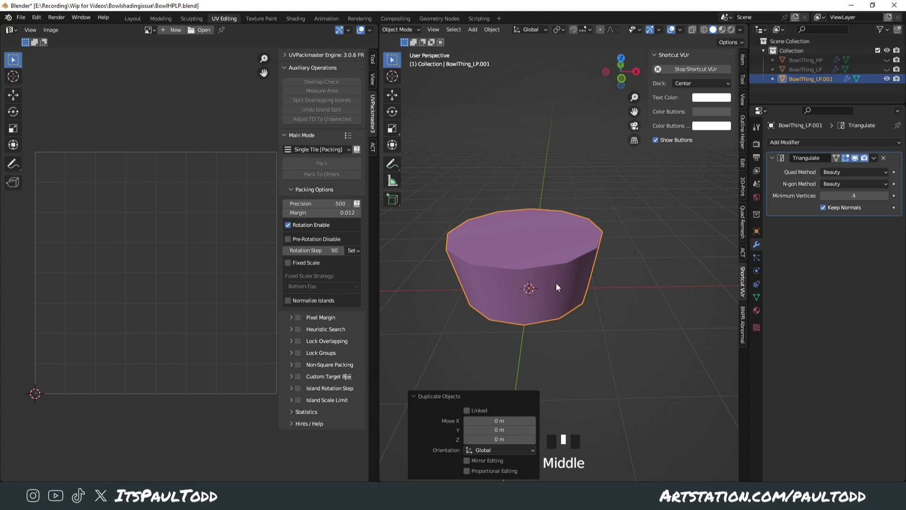
- Subdivide the top and bottom rim edge loops of BowlThing_LP.001 with 4 cuts in Edit Mode
{"action": "key", "text": "Tab"}
{"action": "left_click", "coordinate": [439, 29]}
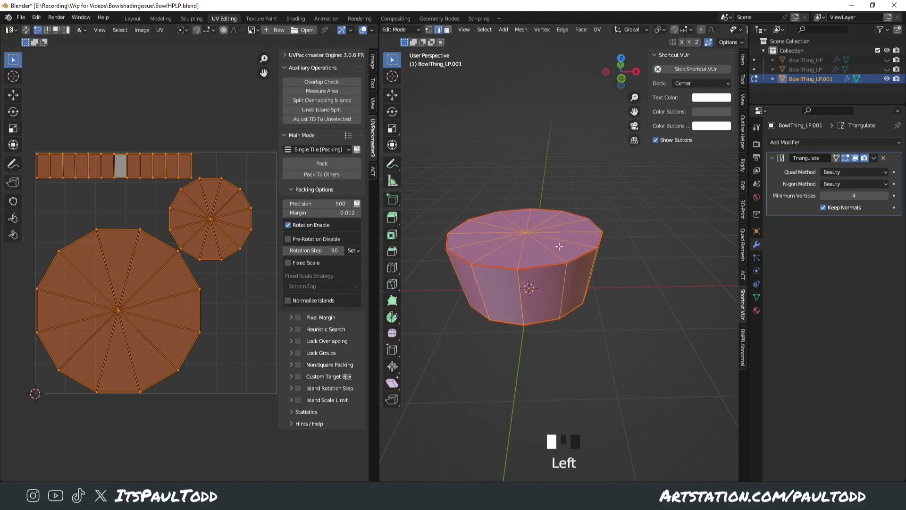
{"action": "left_click", "coordinate": [552, 264], "text": "alt"}
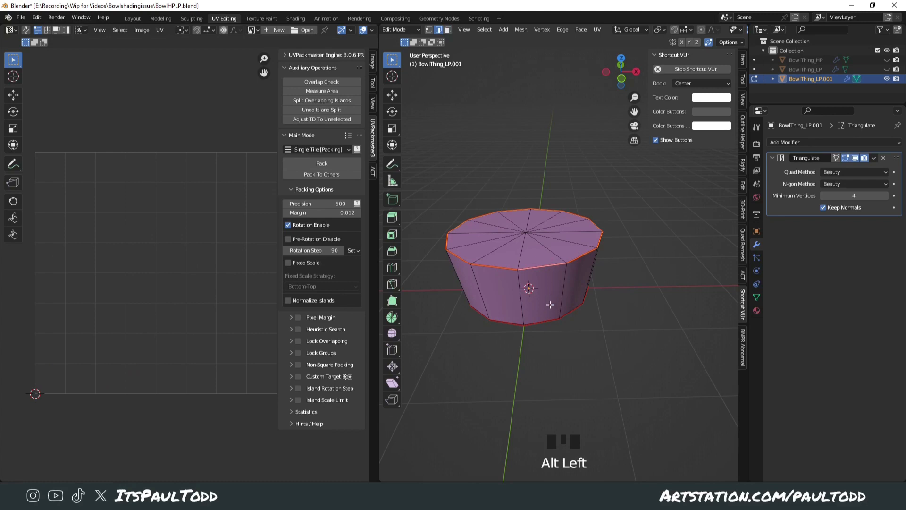
{"action": "left_click", "coordinate": [550, 319], "text": "alt+shift"}
{"action": "middle_click_drag", "start_coordinate": [611, 350], "coordinate": [587, 328]}
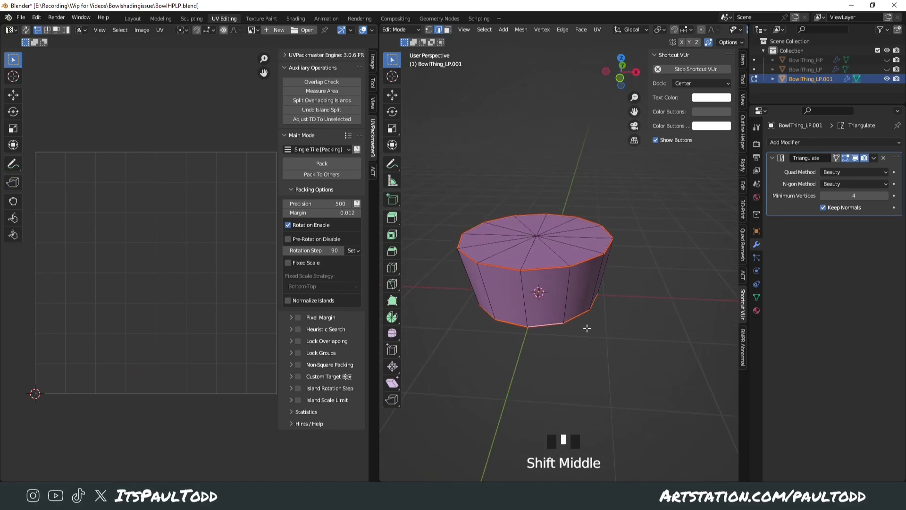
{"action": "scroll", "coordinate": [530, 299], "scroll_direction": "up", "scroll_amount": 2}
{"action": "right_click", "coordinate": [548, 184]}
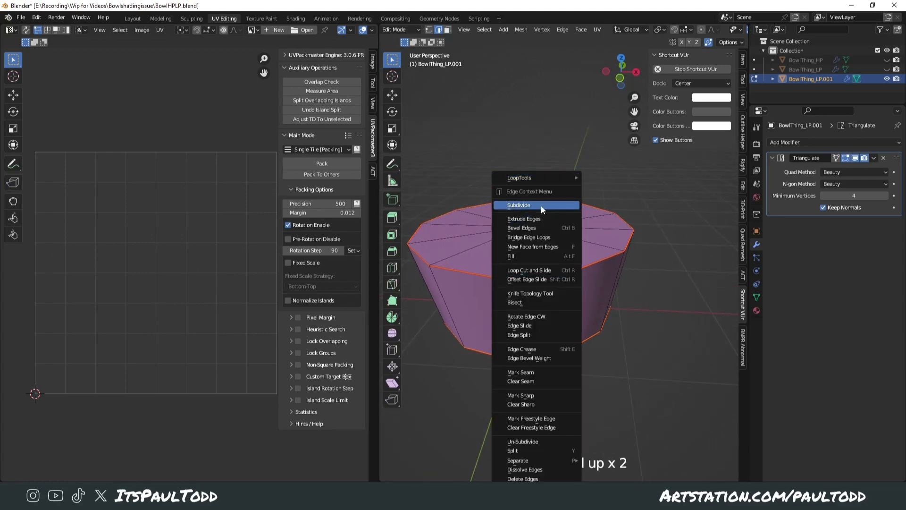
{"action": "left_click", "coordinate": [541, 205]}
{"action": "left_click", "coordinate": [513, 409]}
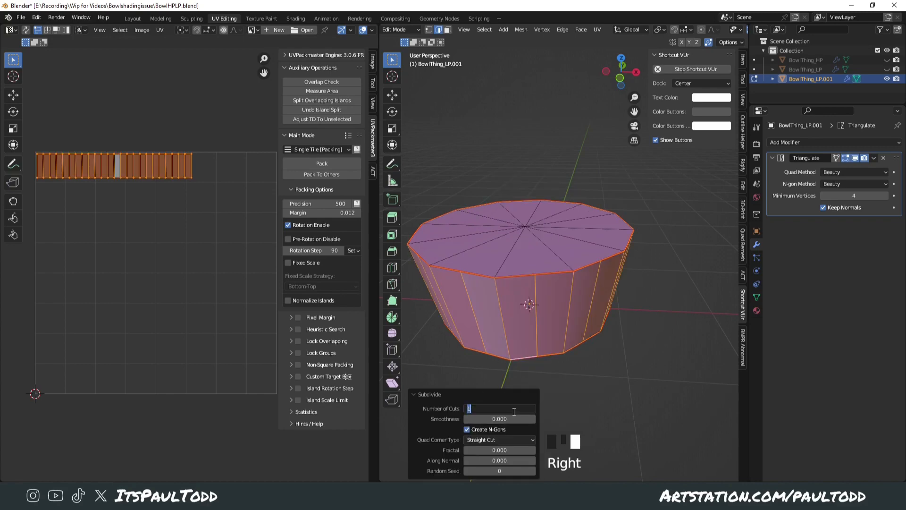
{"action": "type", "text": "4"}
{"action": "left_click", "coordinate": [460, 379]}
{"action": "middle_click_drag", "start_coordinate": [556, 313], "coordinate": [607, 345]}
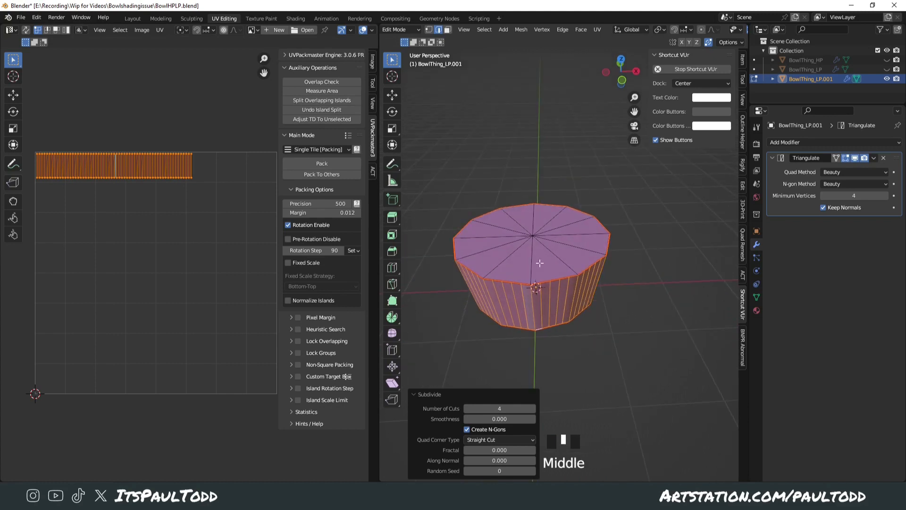
- Triangulate the top and bottom cap faces of the duplicated bowl, using face selection
{"action": "left_click", "coordinate": [447, 30]}
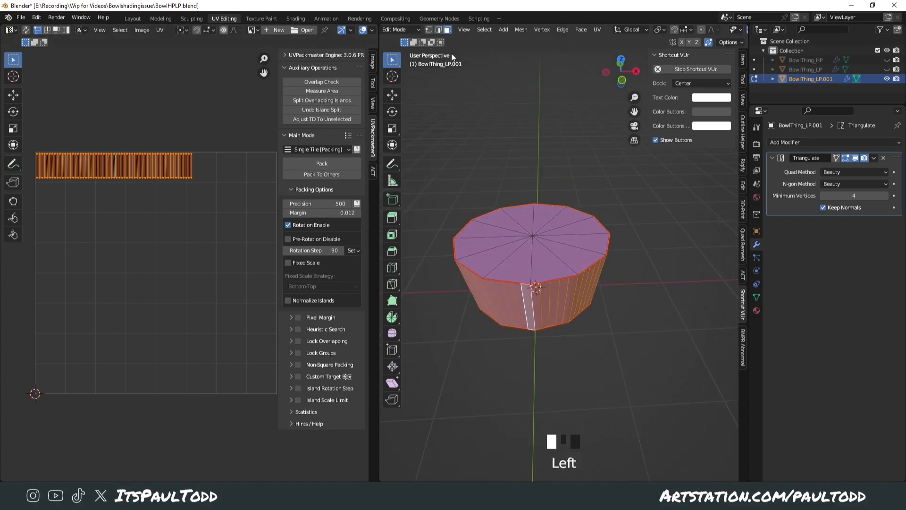
{"action": "left_click", "coordinate": [522, 220]}
{"action": "middle_click_drag", "start_coordinate": [565, 325], "coordinate": [551, 204]}
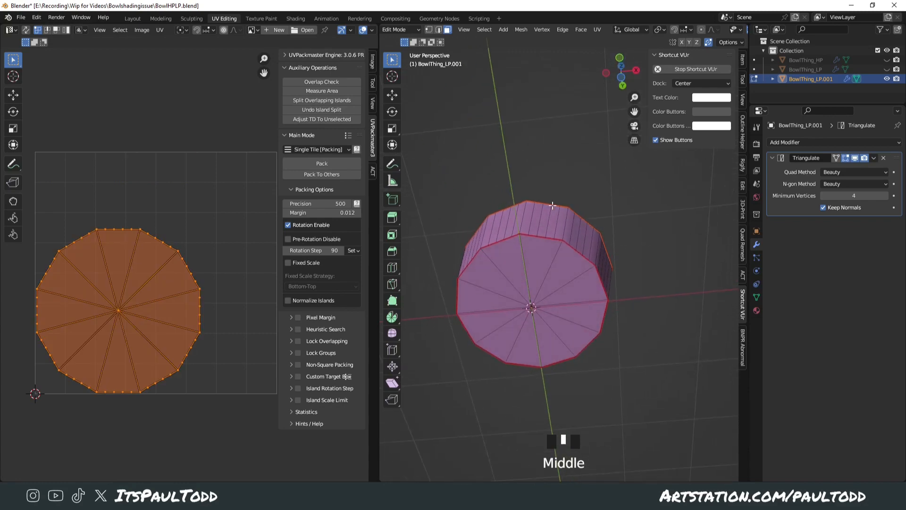
{"action": "left_click_drag", "start_coordinate": [523, 293], "coordinate": [562, 332]}
{"action": "key", "text": "ctrl+t"}
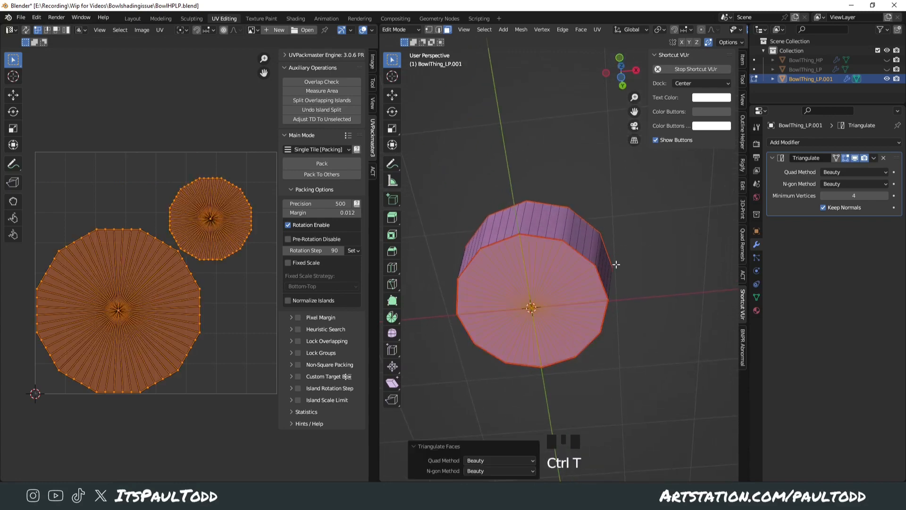
- Inspect the triangulated top and bottom caps of the duplicated bowl, checking it in Object Mode before returning to Edit Mode
{"action": "middle_click_drag", "start_coordinate": [616, 265], "coordinate": [638, 392]}
{"action": "key", "text": "Tab"}
{"action": "left_click", "coordinate": [637, 323]}
{"action": "middle_click_drag", "start_coordinate": [637, 323], "coordinate": [634, 334]}
{"action": "left_click", "coordinate": [574, 285]}
{"action": "key", "text": "Tab"}
{"action": "scroll", "coordinate": [670, 309], "scroll_direction": "up", "scroll_amount": 2}
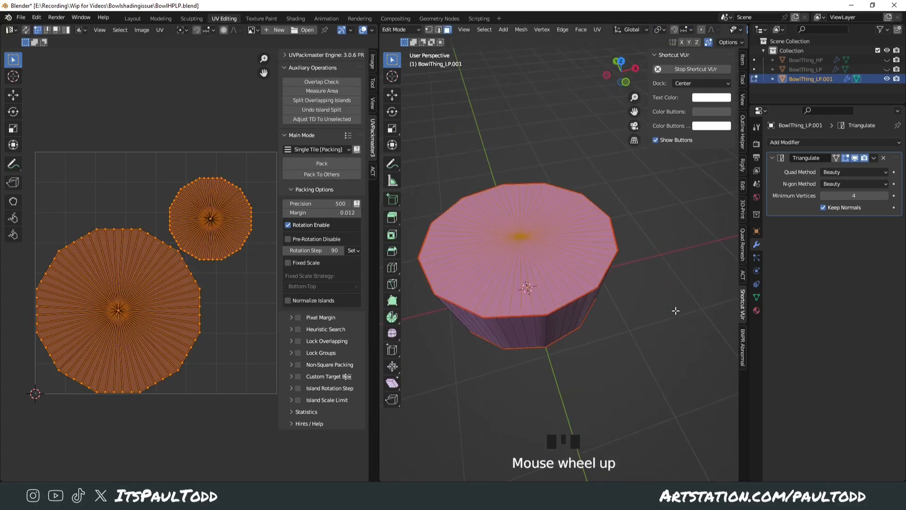
- Round the top and bottom rim edge loops of BowlThing_LP.001 with LoopTools Circle, using edge selection
{"action": "left_click", "coordinate": [675, 309]}
{"action": "mouse_move", "coordinate": [647, 299]}
{"action": "middle_mouse_down"}
{"action": "mouse_move", "coordinate": [623, 250]}
{"action": "mouse_move", "coordinate": [637, 293]}
{"action": "middle_mouse_up"}
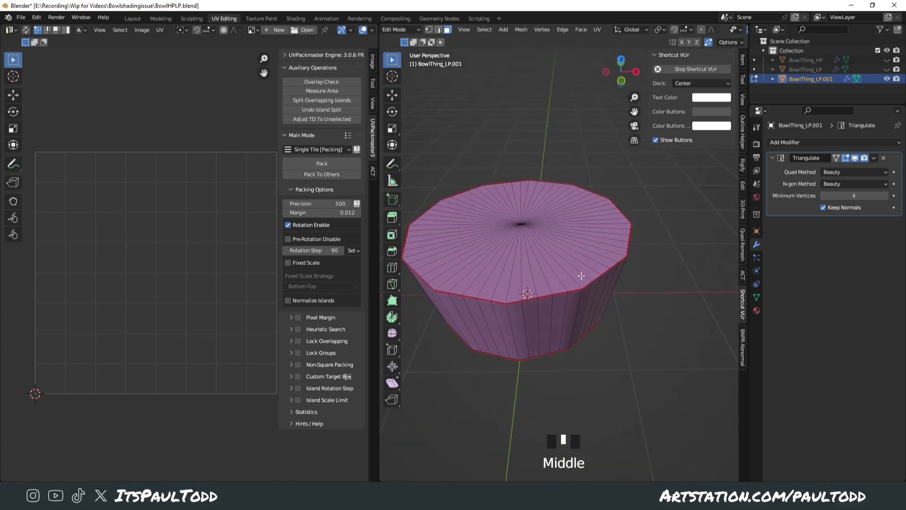
{"action": "scroll", "coordinate": [522, 200], "scroll_direction": "down", "scroll_amount": 2}
{"action": "middle_click_drag", "start_coordinate": [522, 200], "coordinate": [535, 221], "text": "shift"}
{"action": "left_click", "coordinate": [438, 30]}
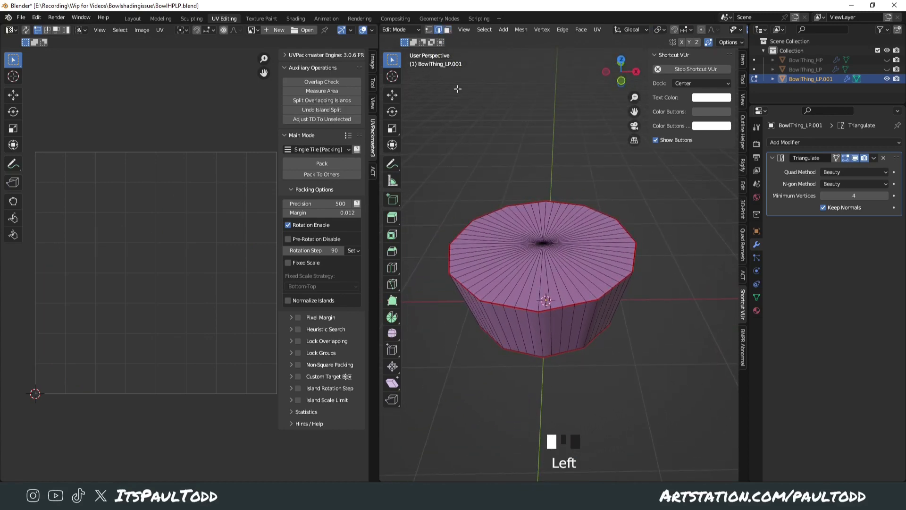
{"action": "left_click", "coordinate": [555, 304], "text": "alt"}
{"action": "middle_click_drag", "start_coordinate": [572, 330], "coordinate": [565, 358]}
{"action": "right_click", "coordinate": [516, 219]}
{"action": "mouse_move", "coordinate": [480, 163]}
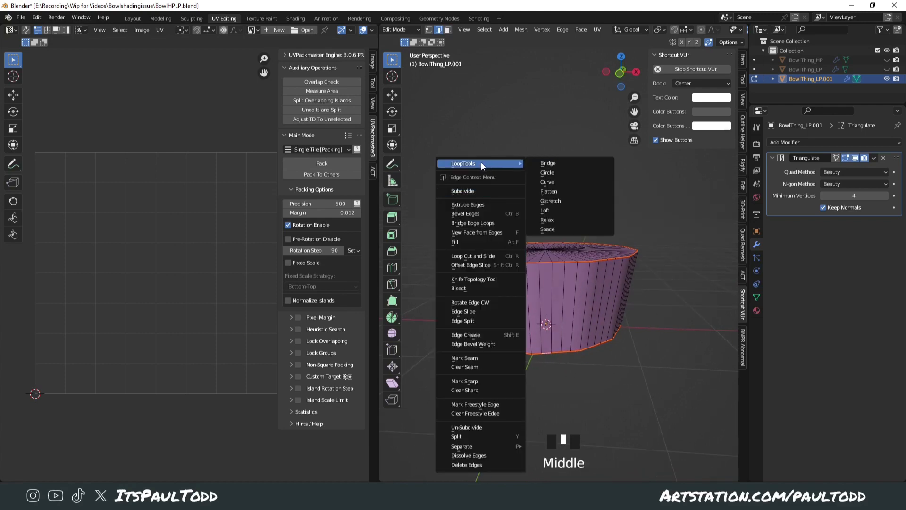
{"action": "left_click", "coordinate": [547, 173]}
{"action": "middle_click_drag", "start_coordinate": [586, 217], "coordinate": [593, 244]}
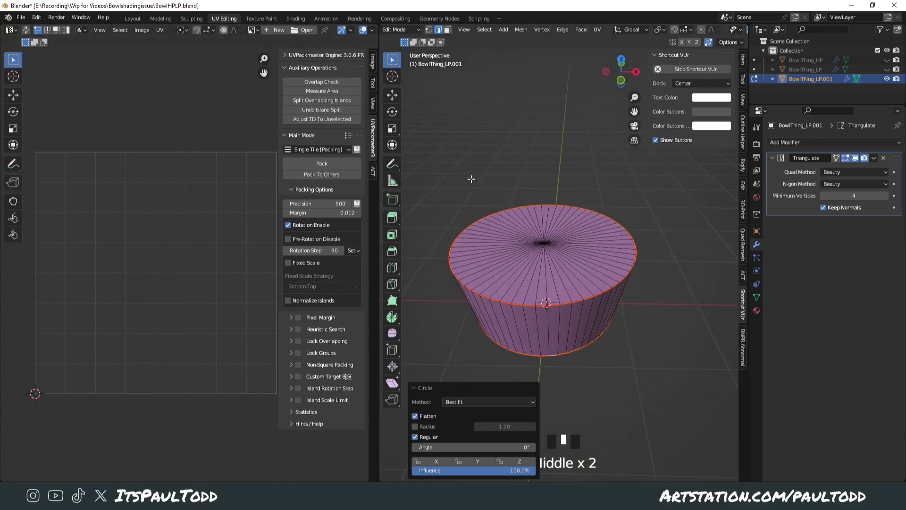
- Search the add-on preferences for "loop" to check the LoopTools add-on, closing the preferences when done
{"action": "right_click", "coordinate": [445, 168]}
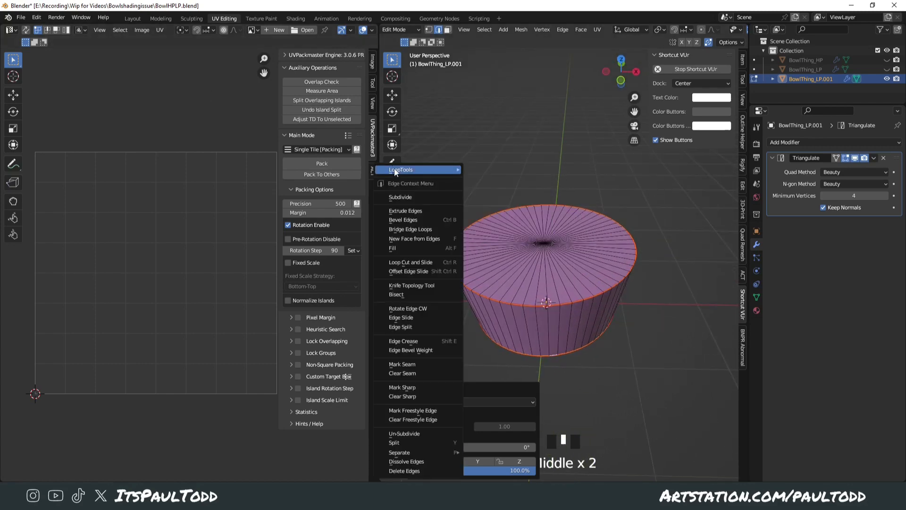
{"action": "left_click", "coordinate": [37, 17]}
{"action": "left_click", "coordinate": [54, 152]}
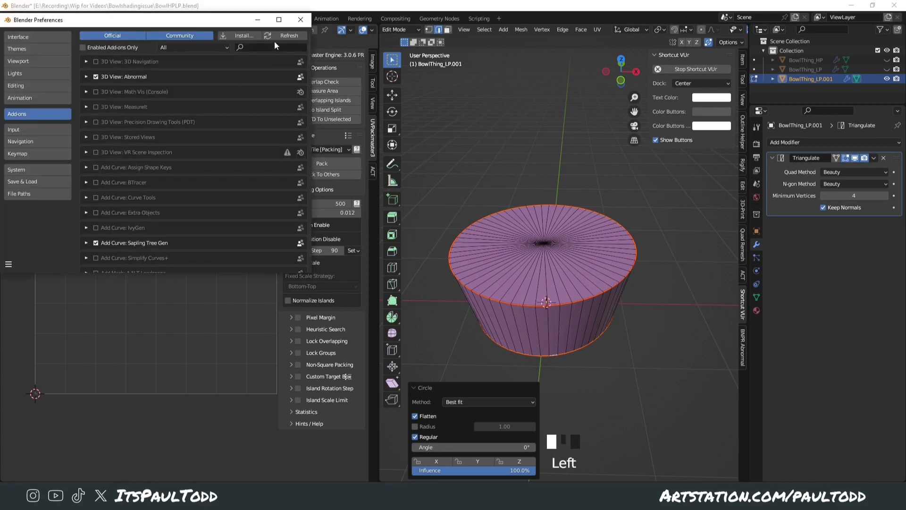
{"action": "left_click", "coordinate": [284, 47]}
{"action": "type", "text": "loop"}
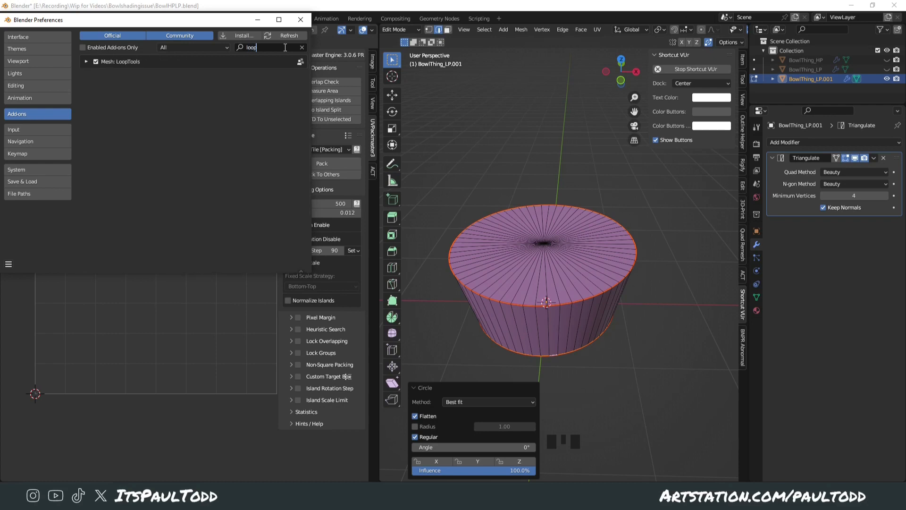
{"action": "left_click", "coordinate": [301, 20]}
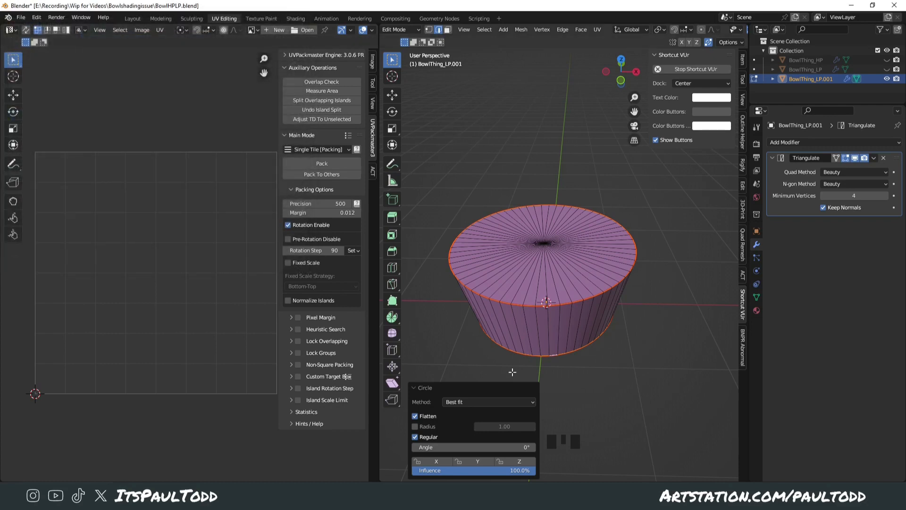
- Select the whole rounded mesh and inspect the bowl's silhouette and UVs, switching between Edit and Object Mode
{"action": "key", "text": "a"}
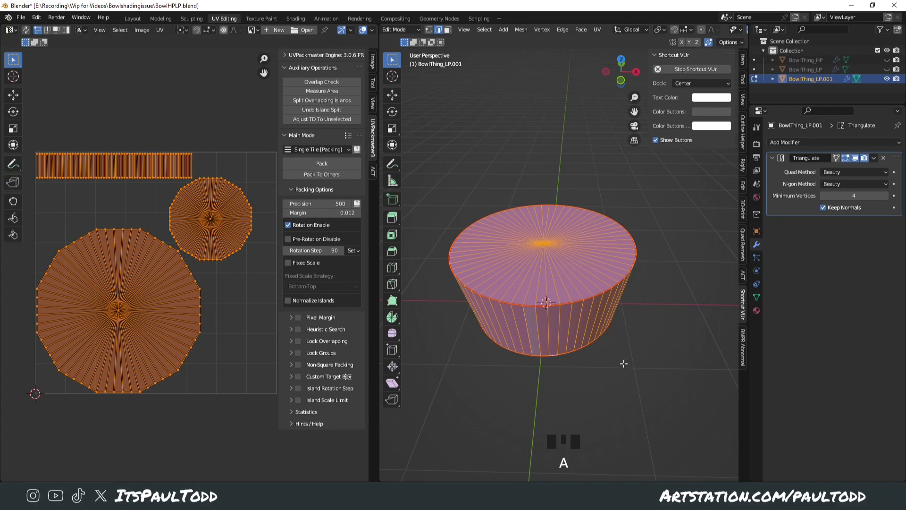
{"action": "middle_click_drag", "start_coordinate": [623, 364], "coordinate": [620, 368]}
{"action": "key", "text": "Tab"}
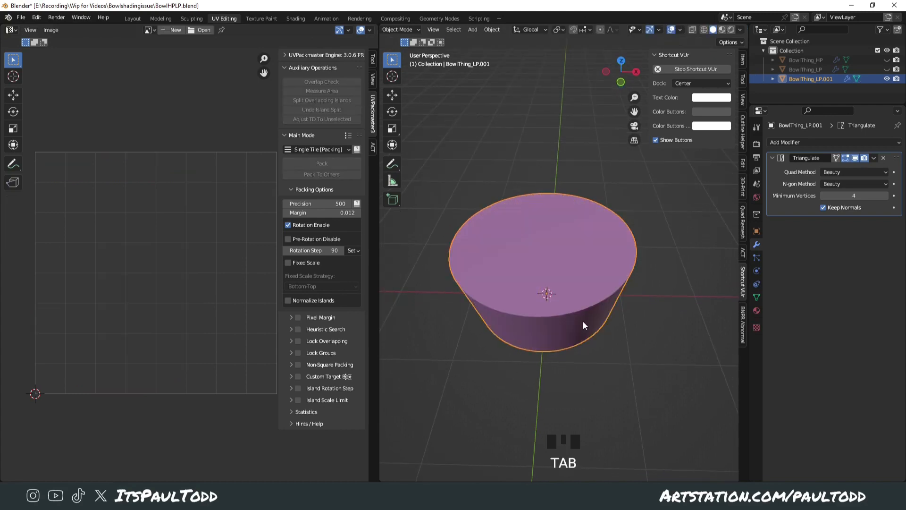
{"action": "middle_click_drag", "start_coordinate": [582, 321], "coordinate": [593, 242]}
{"action": "left_click", "coordinate": [581, 298]}
{"action": "left_click", "coordinate": [597, 277]}
{"action": "key", "text": "Tab"}
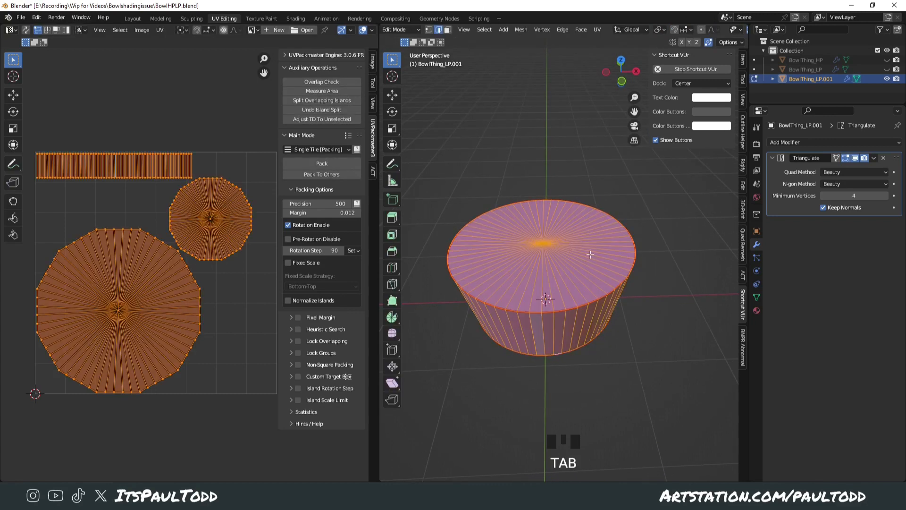
{"action": "key", "text": "Tab"}
- Unhide BowlThing_LP and compare it with the rounded duplicate by toggling the visibility of both bowls
{"action": "left_click", "coordinate": [887, 69]}
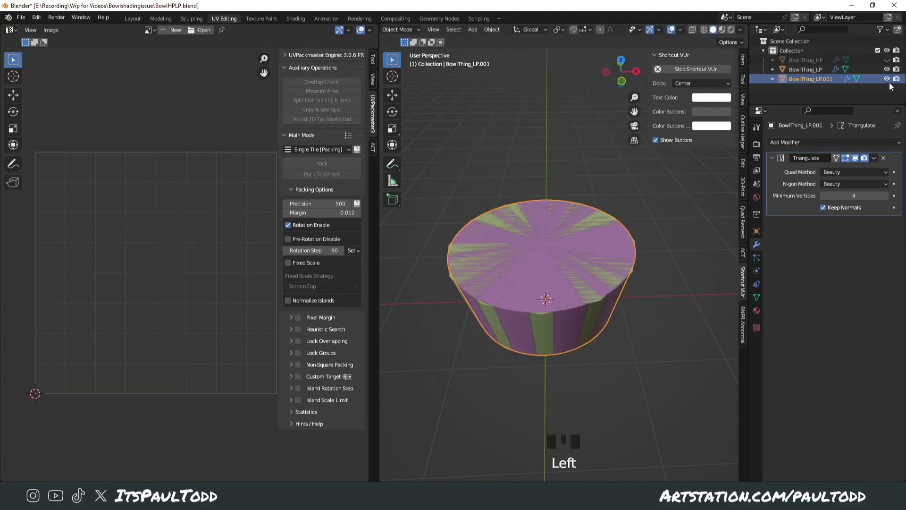
{"action": "left_click", "coordinate": [887, 79]}
{"action": "left_click", "coordinate": [887, 78]}
{"action": "left_click", "coordinate": [888, 70]}
- Show BowlThing_HP to compare it with the original low-poly and the rounded duplicate, hiding the high-poly bowl again
{"action": "left_click", "coordinate": [887, 79]}
{"action": "left_click", "coordinate": [887, 60]}
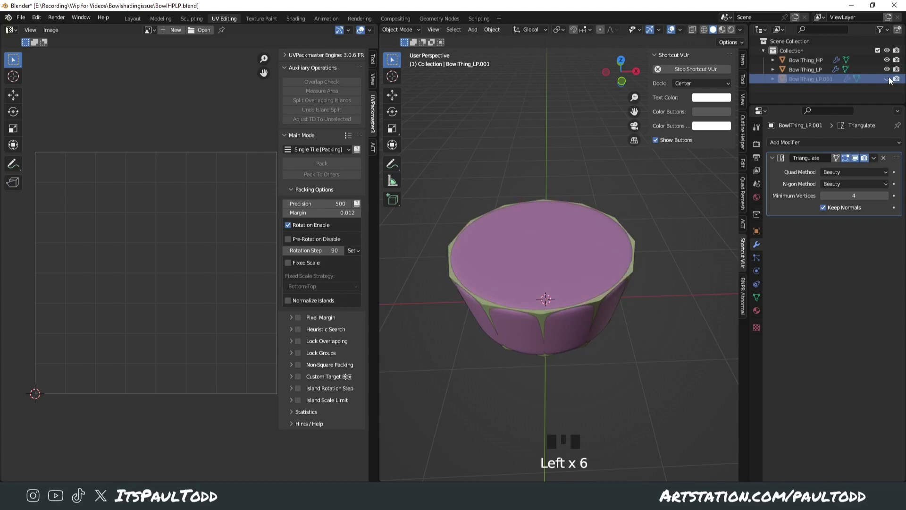
{"action": "left_click", "coordinate": [888, 70]}
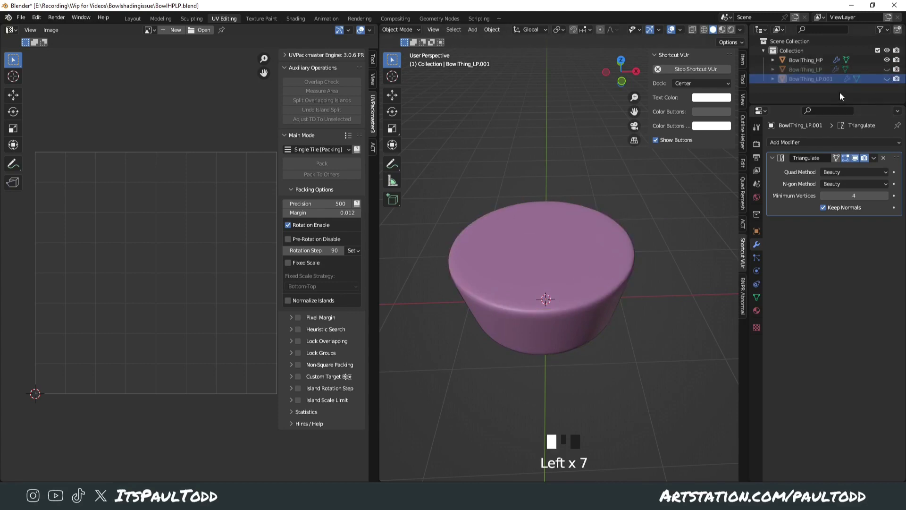
{"action": "left_click", "coordinate": [887, 79]}
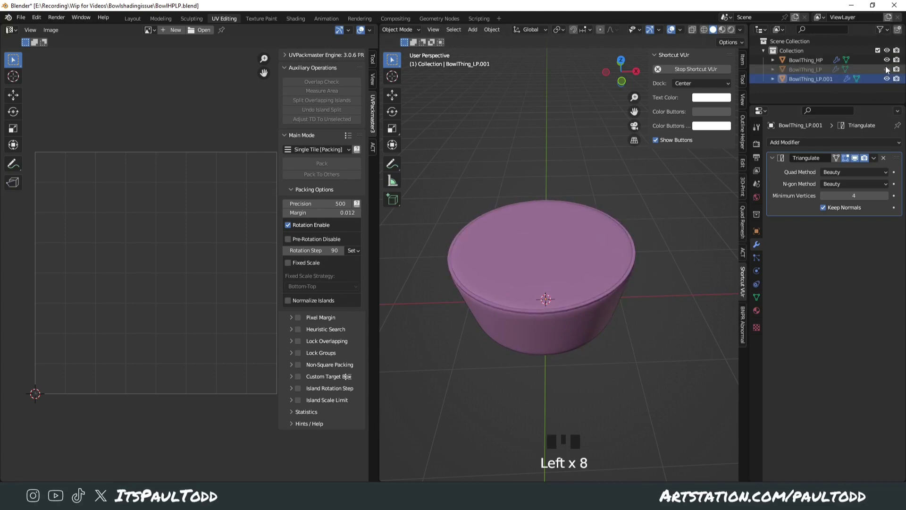
{"action": "left_click", "coordinate": [887, 60]}
- Show both low-poly bowls overlapping, toggle BowlThing_LP.001 off and on, and clear the selection
{"action": "left_click", "coordinate": [887, 70]}
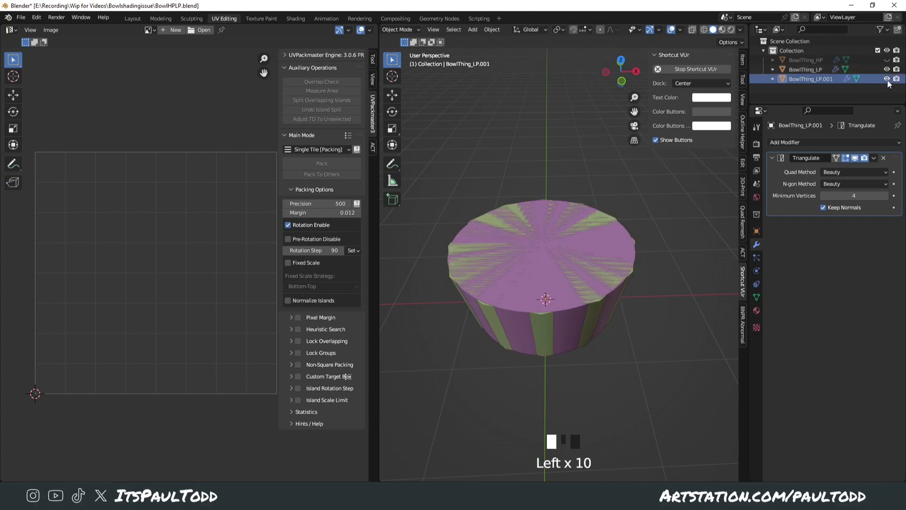
{"action": "left_click", "coordinate": [887, 79]}
{"action": "left_click", "coordinate": [887, 78]}
{"action": "left_click", "coordinate": [808, 85]}
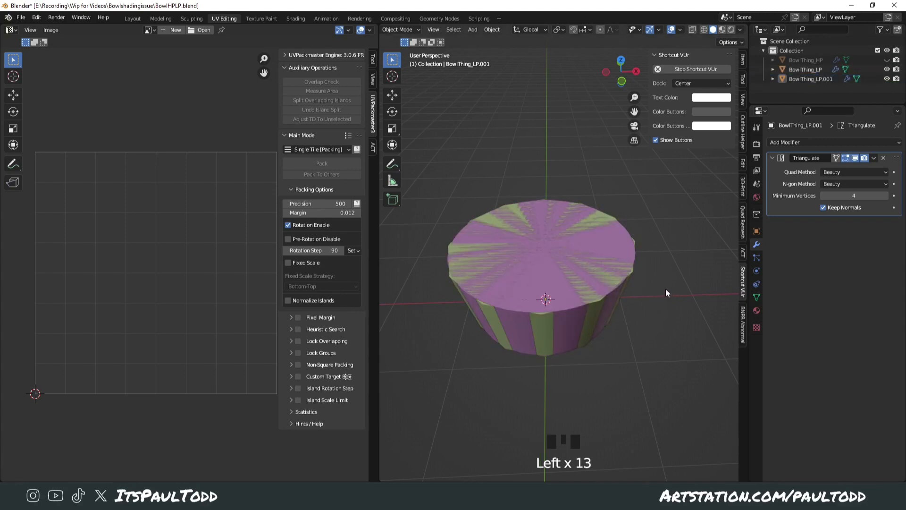
- Select the original low-poly bowl, BowlThing_LP
{"action": "middle_click_drag", "start_coordinate": [665, 292], "coordinate": [647, 273]}
{"action": "left_click", "coordinate": [587, 313]}
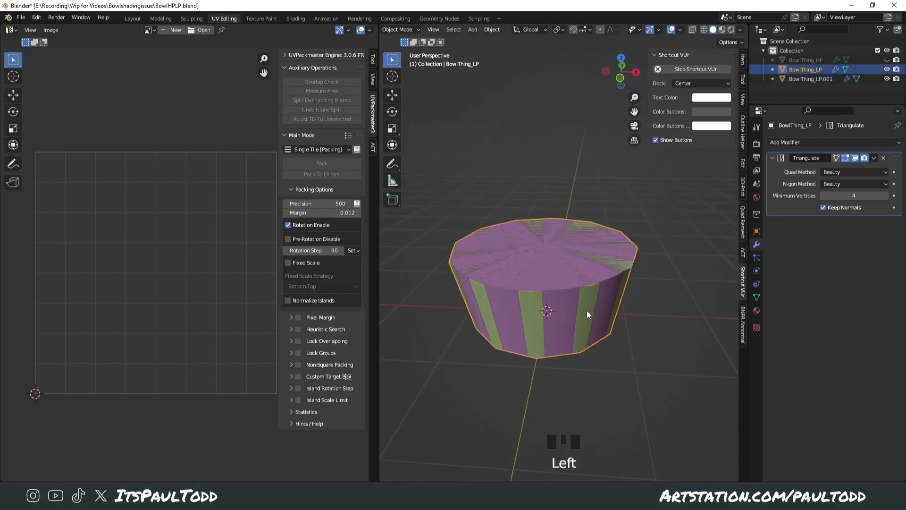
{"action": "scroll", "coordinate": [550, 360], "scroll_direction": "down", "scroll_amount": 2}
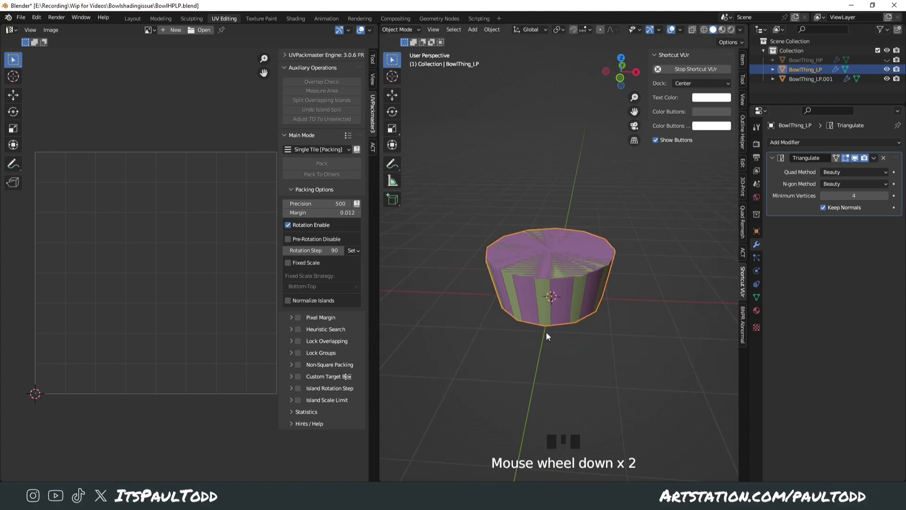
{"action": "key", "text": "g"}
{"action": "key", "text": "y"}
{"action": "key", "text": "1"}
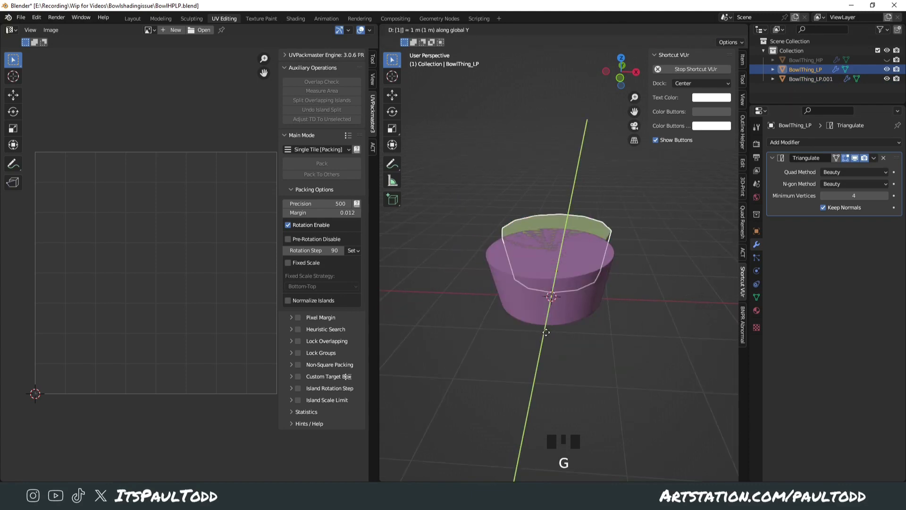
{"action": "key", "text": "Escape"}
- Move BowlThing_LP 3 m along the global X axis, beside the rounded bowl
{"action": "key", "text": "g"}
{"action": "key", "text": "x"}
{"action": "key", "text": "3"}
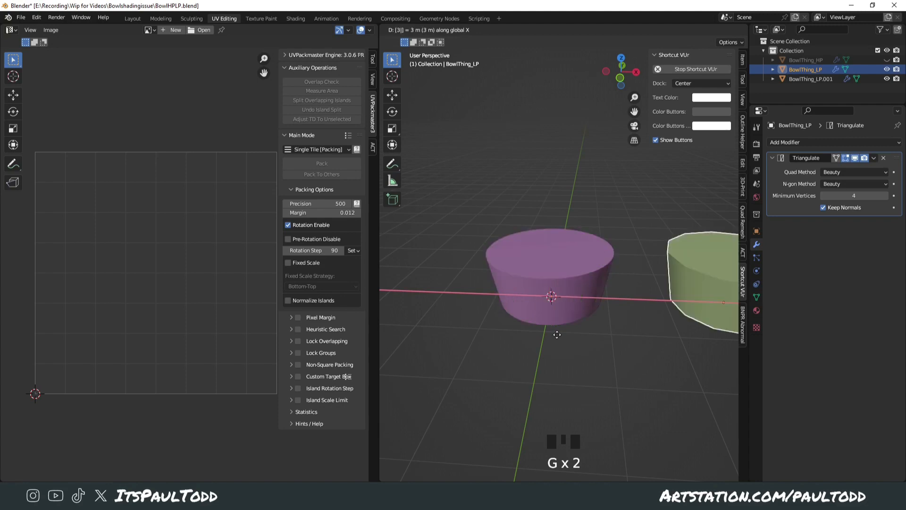
{"action": "key", "text": "Return"}
{"action": "middle_click_drag", "start_coordinate": [645, 321], "coordinate": [581, 322], "text": "shift"}
{"action": "scroll", "coordinate": [616, 333], "scroll_direction": "down", "scroll_amount": 1}
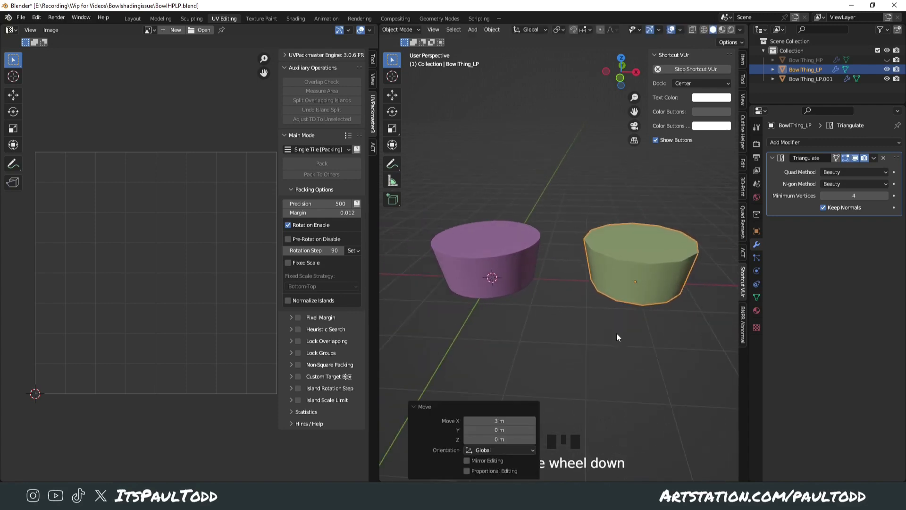
- Compare the silhouettes of the faceted BowlThing_LP and the rounded BowlThing_LP.001 side by side, selecting each in turn
{"action": "left_click", "coordinate": [617, 333]}
{"action": "middle_click", "coordinate": [616, 330]}
{"action": "double_click", "coordinate": [596, 276]}
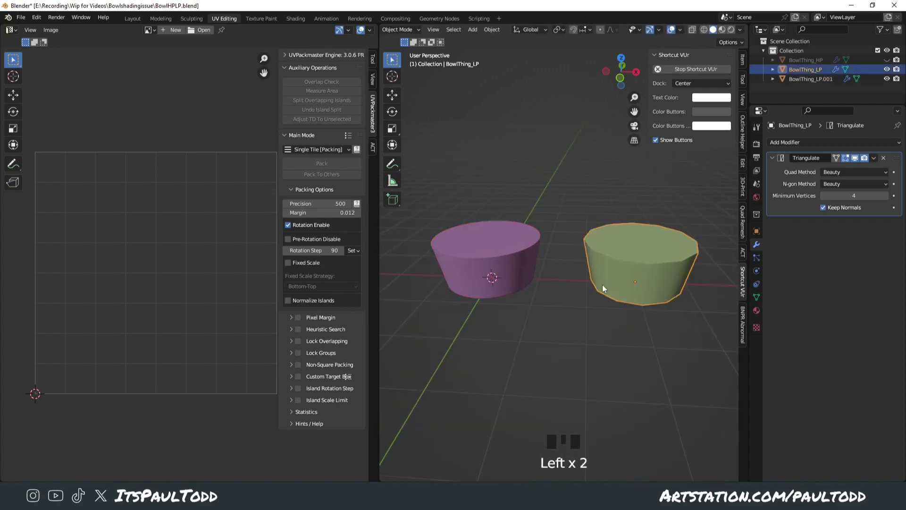
{"action": "mouse_move", "coordinate": [602, 284]}
{"action": "middle_mouse_down"}
{"action": "mouse_move", "coordinate": [623, 270]}
{"action": "mouse_move", "coordinate": [602, 286]}
{"action": "middle_mouse_up"}
{"action": "left_click", "coordinate": [569, 289]}
{"action": "left_click", "coordinate": [510, 287]}
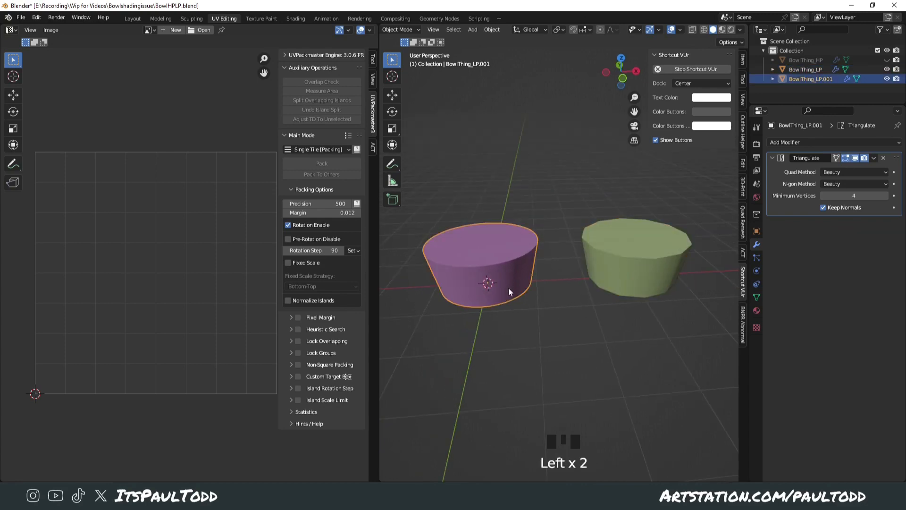
{"action": "left_click", "coordinate": [609, 289]}
{"action": "left_click", "coordinate": [508, 281]}
{"action": "middle_click_drag", "start_coordinate": [655, 265], "coordinate": [548, 241]}
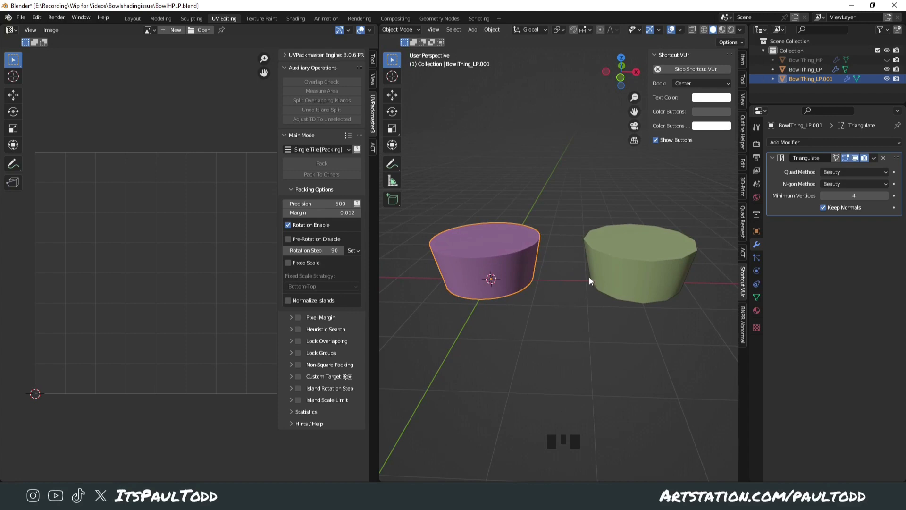
{"action": "middle_click_drag", "start_coordinate": [589, 277], "coordinate": [603, 289]}
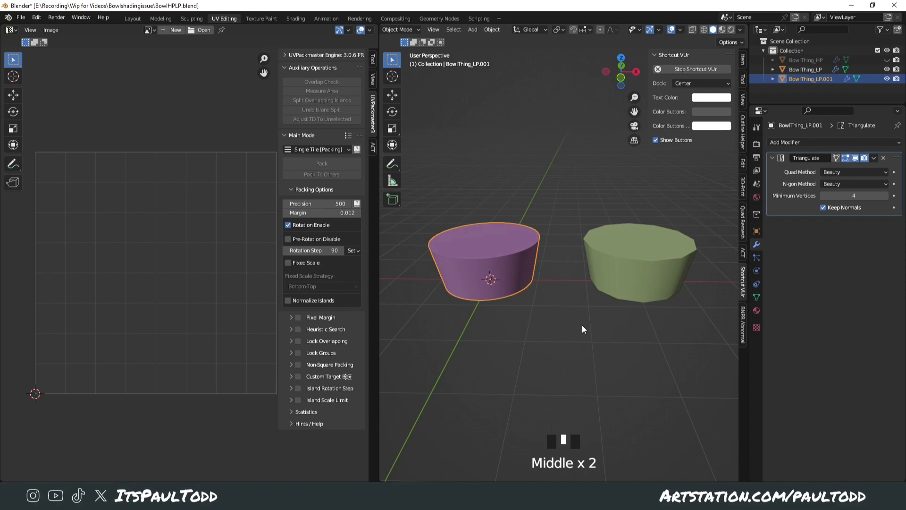
{"action": "left_click", "coordinate": [625, 288]}
- Undo the 3 m move of BowlThing_LP and clear the selection
{"action": "key", "text": "ctrl+z"}
{"action": "key", "text": "ctrl+z"}
{"action": "key", "text": "ctrl+z"}
{"action": "key", "text": "ctrl+z"}
{"action": "key", "text": "ctrl+z"}
{"action": "key", "text": "ctrl+z"}
{"action": "key", "text": "ctrl+z"}
{"action": "key", "text": "ctrl+z"}
{"action": "key", "text": "ctrl+z"}
{"action": "key", "text": "ctrl+z"}
{"action": "key", "text": "ctrl+z"}
{"action": "key", "text": "ctrl+z"}
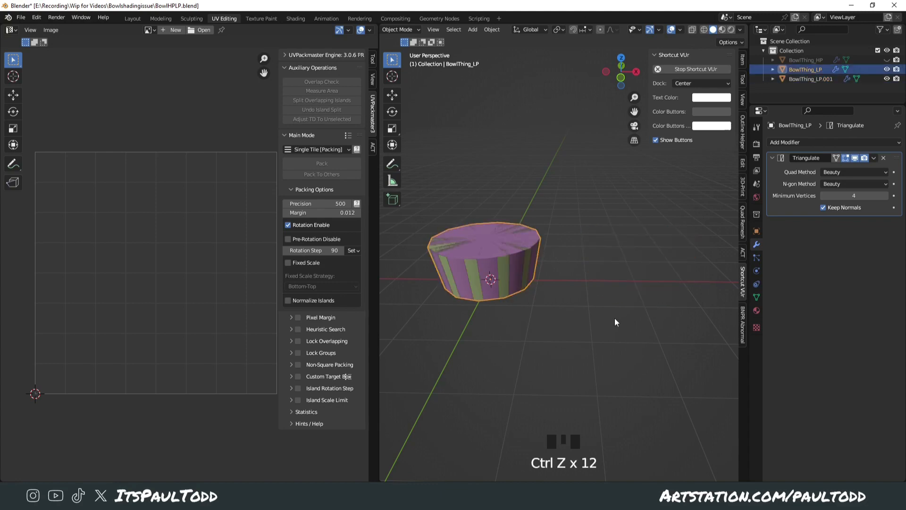
{"action": "middle_click_drag", "start_coordinate": [615, 318], "coordinate": [633, 307], "text": "shift"}
{"action": "left_click", "coordinate": [633, 308]}
{"action": "scroll", "coordinate": [595, 210], "scroll_direction": "up", "scroll_amount": 1}
{"action": "middle_click_drag", "start_coordinate": [595, 210], "coordinate": [603, 227], "text": "shift"}
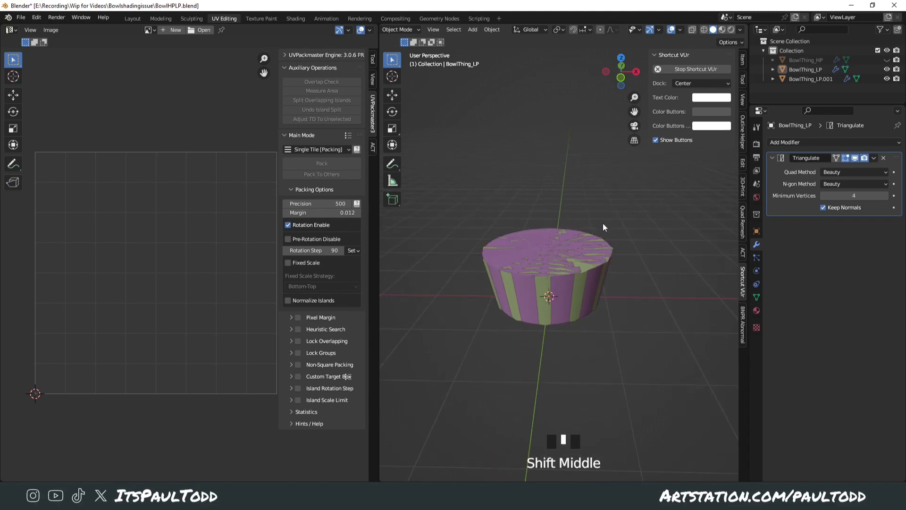
- Hide BowlThing_LP and select the rounded duplicate, BowlThing_LP.001
{"action": "mouse_move", "coordinate": [611, 296]}
{"action": "middle_mouse_down"}
{"action": "mouse_move", "coordinate": [661, 299]}
{"action": "mouse_move", "coordinate": [659, 328]}
{"action": "mouse_move", "coordinate": [630, 283]}
{"action": "middle_mouse_up"}
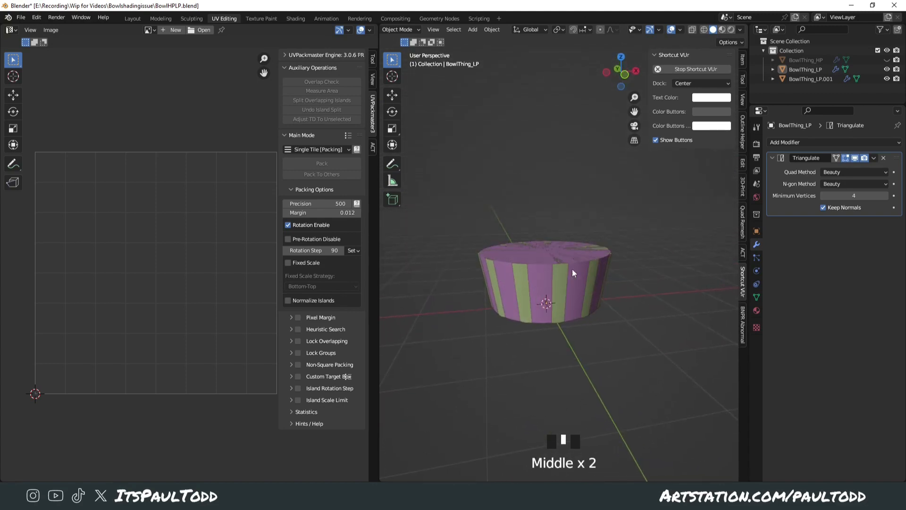
{"action": "left_click", "coordinate": [887, 69]}
{"action": "left_click", "coordinate": [500, 313]}
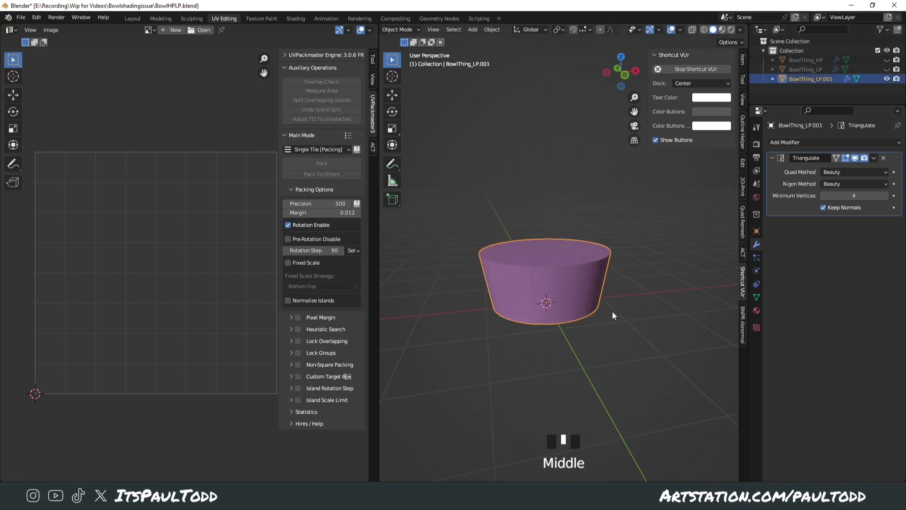
- Inspect the rounded bowl's shape, mesh and UV islands, returning from Edit Mode to Object Mode
{"action": "middle_click_drag", "start_coordinate": [612, 315], "coordinate": [650, 211]}
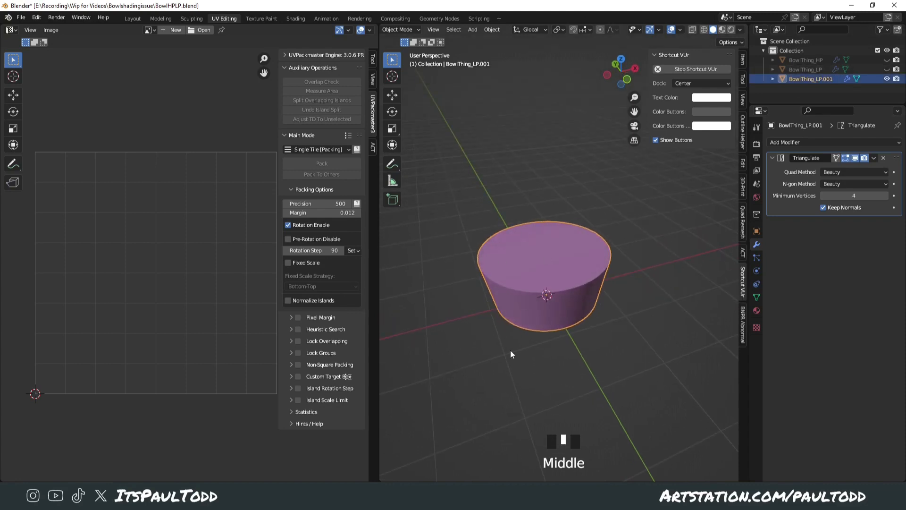
{"action": "middle_click_drag", "start_coordinate": [612, 295], "coordinate": [609, 307]}
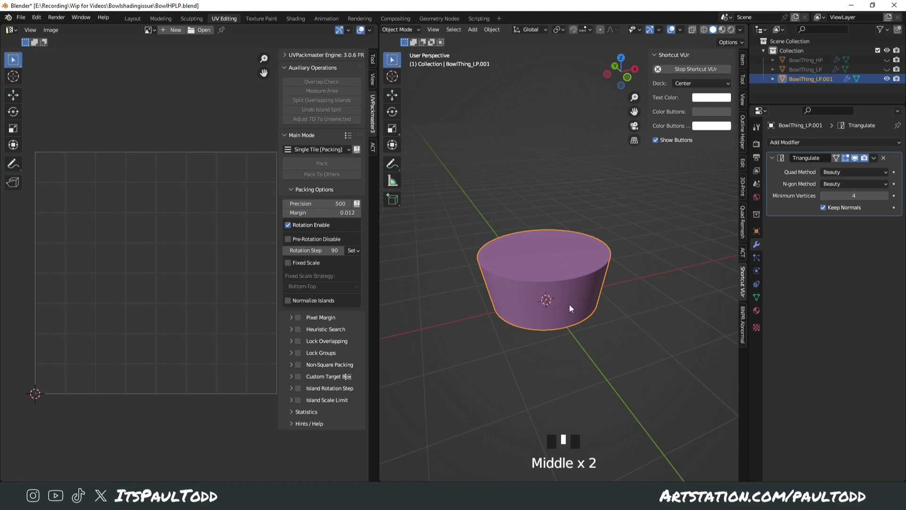
{"action": "key", "text": "Tab"}
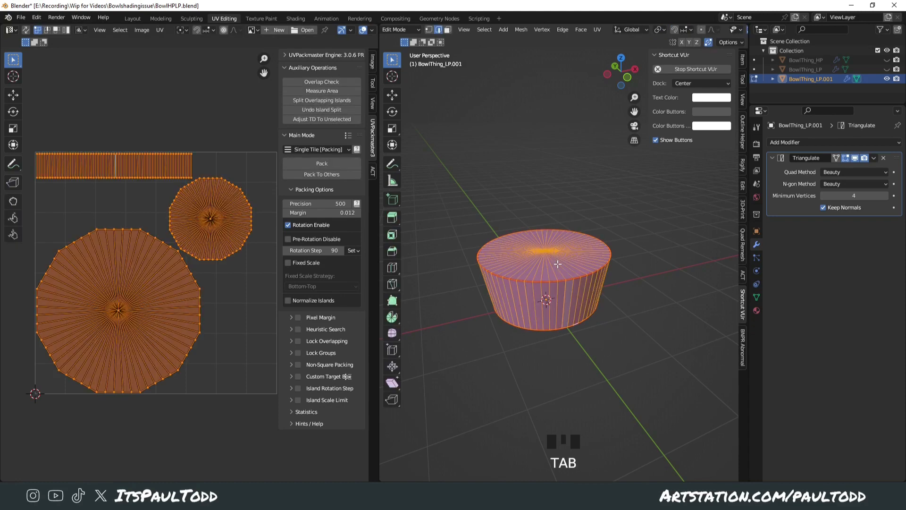
{"action": "key", "text": "Tab"}
{"action": "left_click", "coordinate": [487, 245]}
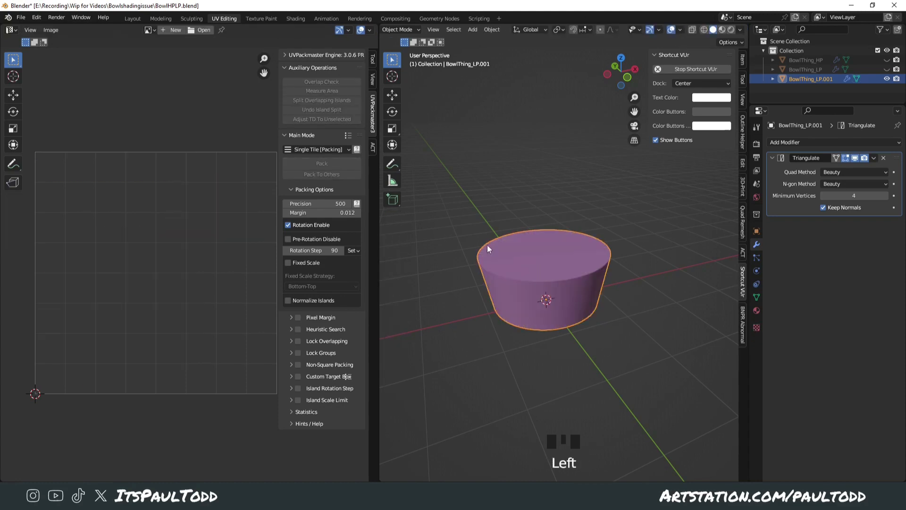
- Export the selected BowlThing_LP.001 as FBX, overwriting the existing Bowl_MP.fbx
{"action": "left_click", "coordinate": [21, 17]}
{"action": "mouse_move", "coordinate": [63, 155]}
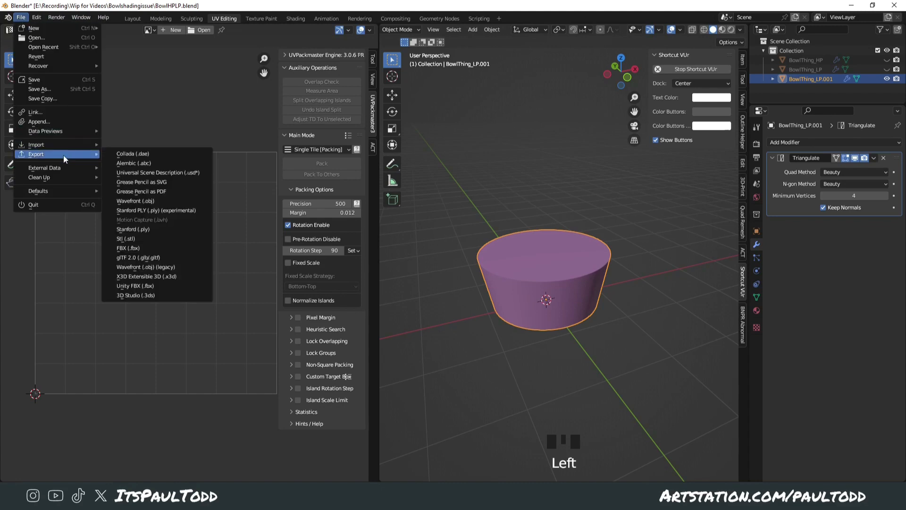
{"action": "left_click", "coordinate": [150, 251]}
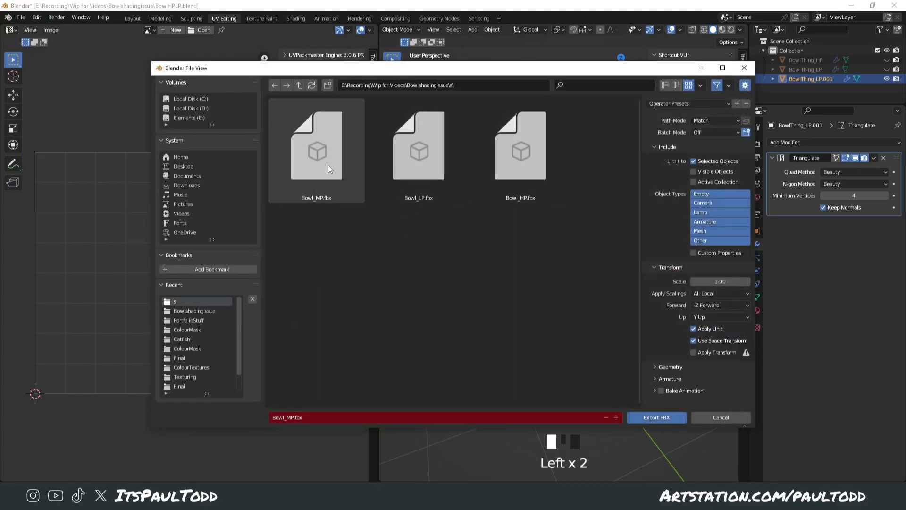
{"action": "left_click", "coordinate": [327, 166]}
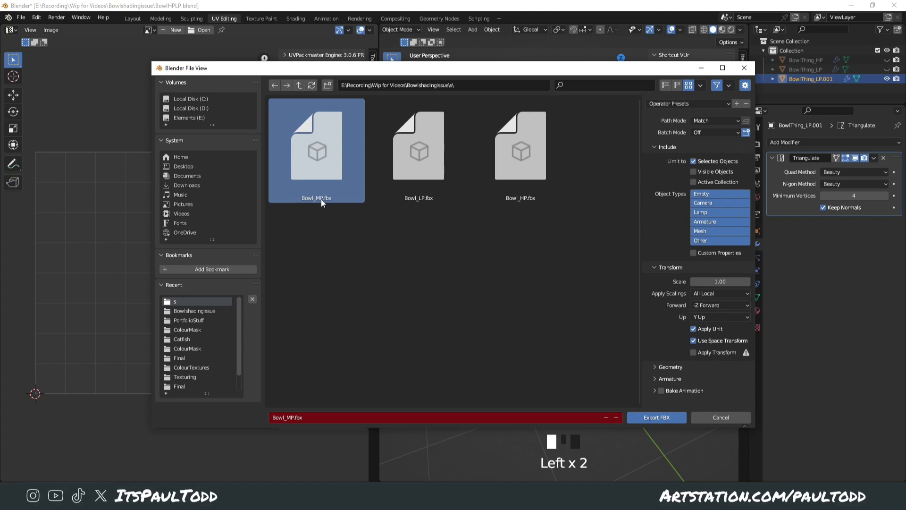
{"action": "left_click", "coordinate": [658, 419]}
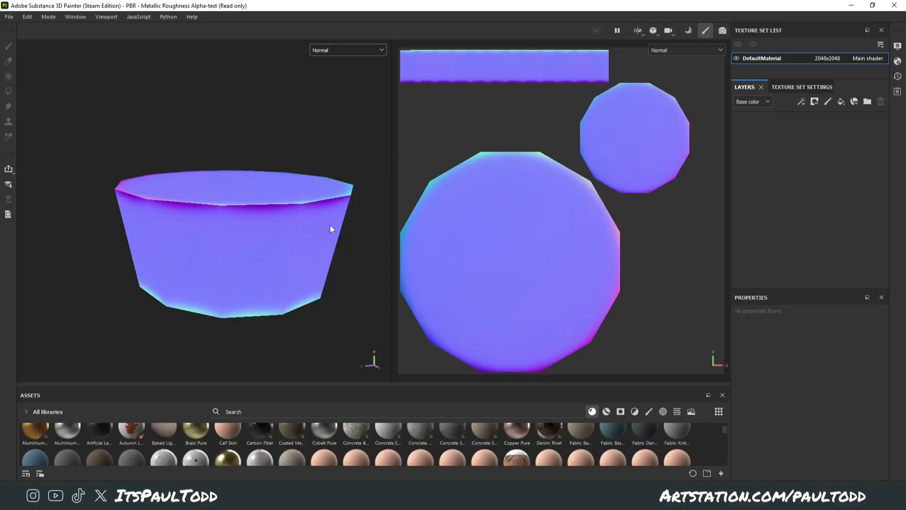
- Switch to Substance 3D Painter, view the faceted bowl from the side and set the viewport display to Material
{"action": "left_click_drag", "start_coordinate": [315, 219], "coordinate": [211, 198], "text": "alt"}
{"action": "left_click", "coordinate": [312, 51]}
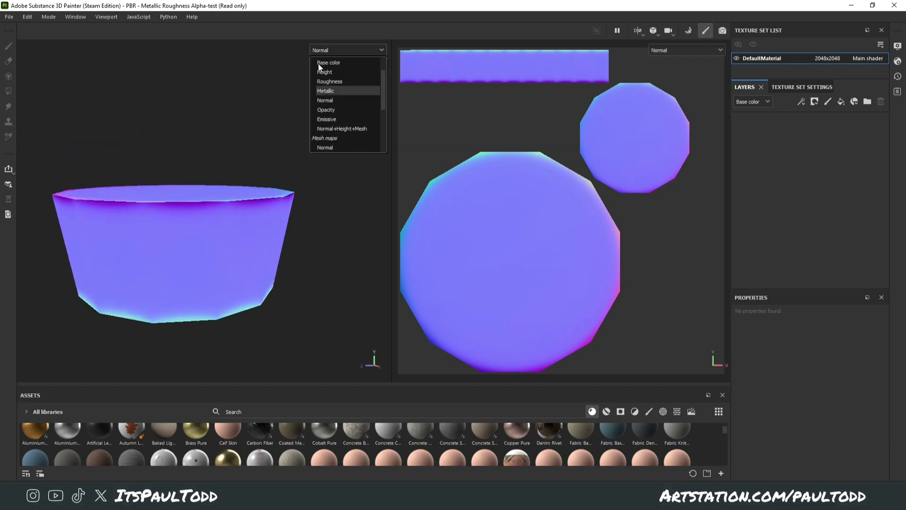
{"action": "left_click", "coordinate": [326, 73]}
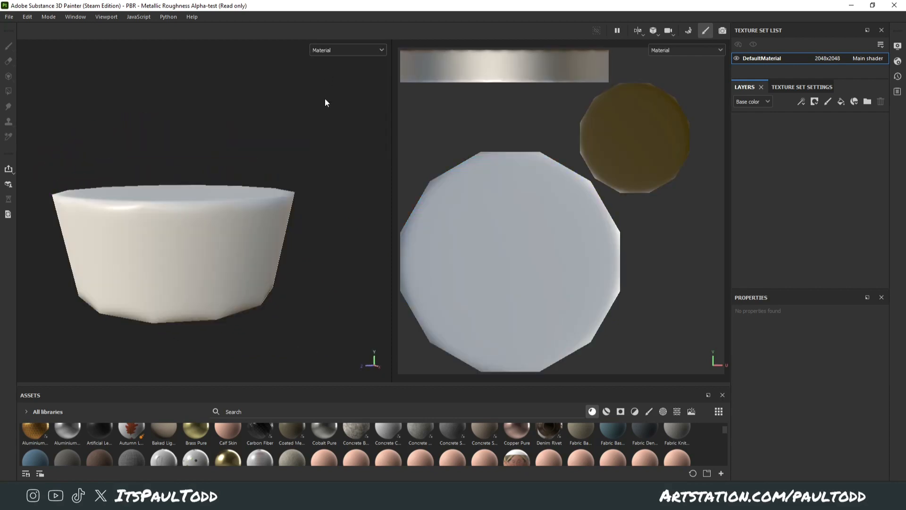
- Add a fill layer to the bowl and set its base color to bright blue, 00AFFF
{"action": "left_click", "coordinate": [856, 102]}
{"action": "left_click", "coordinate": [852, 94]}
{"action": "left_click", "coordinate": [843, 100]}
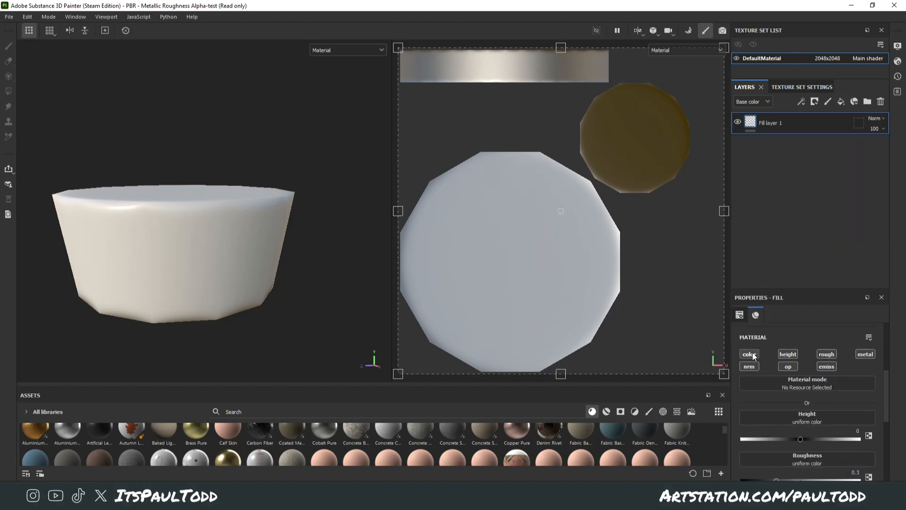
{"action": "left_click", "coordinate": [821, 431]}
{"action": "left_click", "coordinate": [787, 383]}
{"action": "left_click_drag", "start_coordinate": [772, 350], "coordinate": [786, 323]}
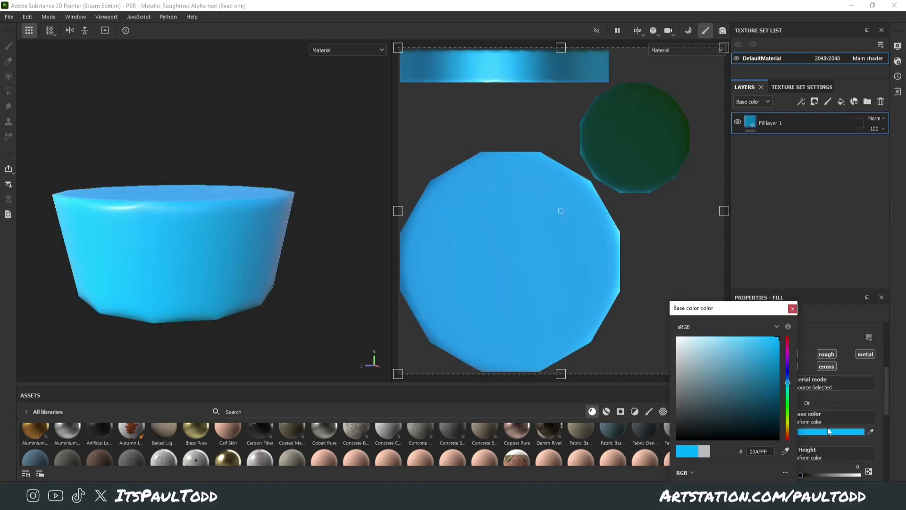
- Keep only the color and roughness channels active on the fill layer and set its roughness to 0.1373
{"action": "left_click", "coordinate": [827, 354]}
{"action": "left_click", "coordinate": [749, 355], "text": "alt"}
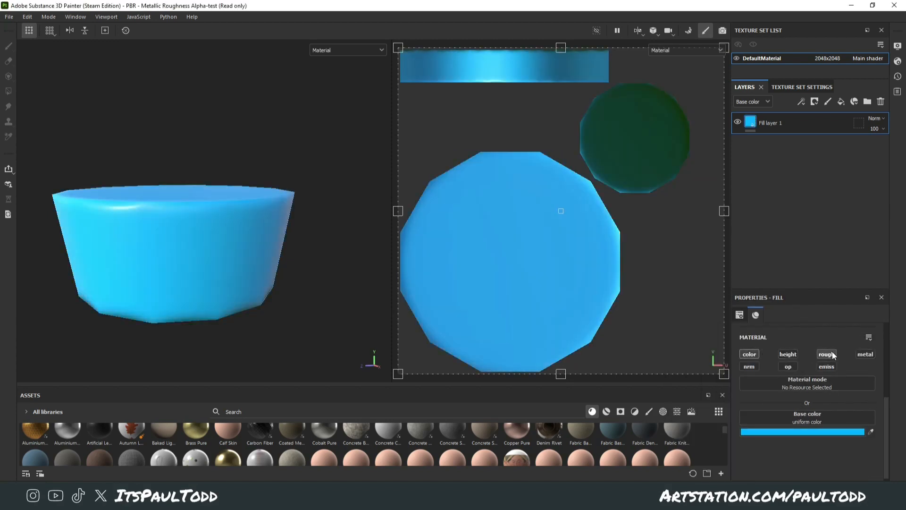
{"action": "left_click", "coordinate": [829, 354]}
{"action": "left_click_drag", "start_coordinate": [776, 475], "coordinate": [756, 475]}
{"action": "right_click_drag", "start_coordinate": [203, 240], "coordinate": [271, 227], "text": "shift"}
{"action": "mouse_move", "coordinate": [271, 226]}
{"action": "left_mouse_down", "text": "alt"}
{"action": "mouse_move", "coordinate": [244, 216]}
{"action": "mouse_move", "coordinate": [257, 211]}
{"action": "mouse_move", "coordinate": [264, 216]}
{"action": "mouse_move", "coordinate": [133, 200]}
{"action": "mouse_move", "coordinate": [204, 187]}
{"action": "left_mouse_up", "text": "alt"}
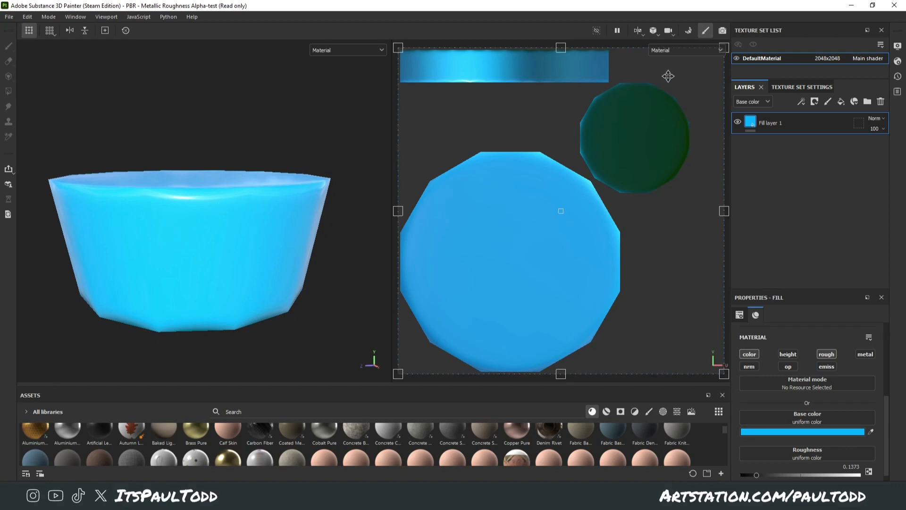
- Return from baking mode to painting mode and replace the project mesh with Bowl_MP.fbx in the project configuration
{"action": "left_click", "coordinate": [687, 32]}
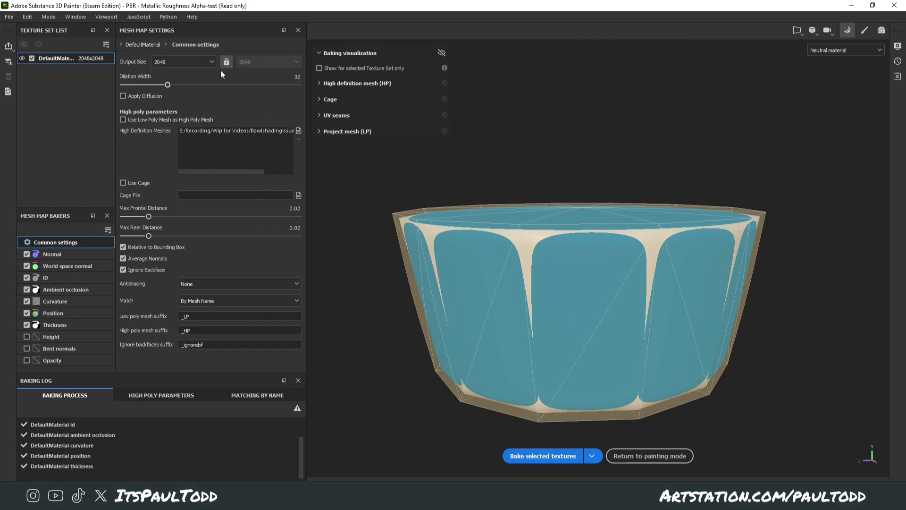
{"action": "left_click", "coordinate": [649, 455]}
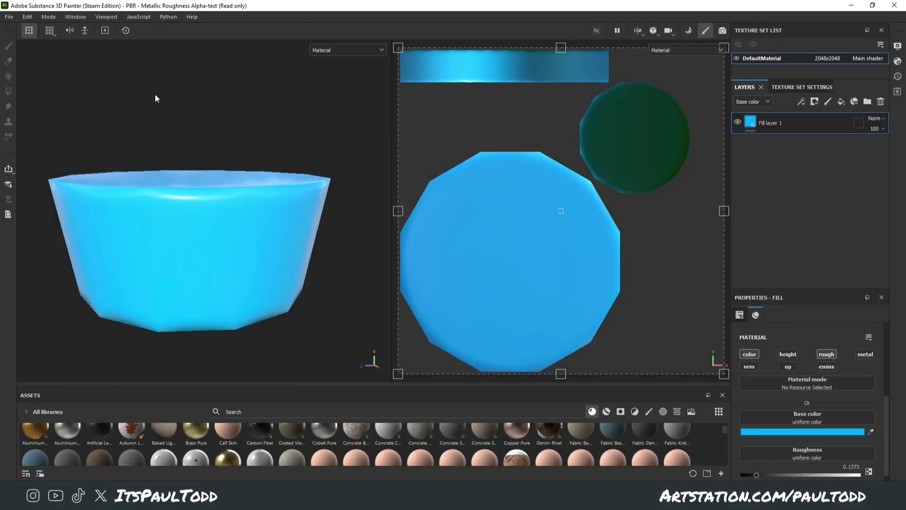
{"action": "left_click", "coordinate": [36, 20]}
{"action": "left_click", "coordinate": [48, 44]}
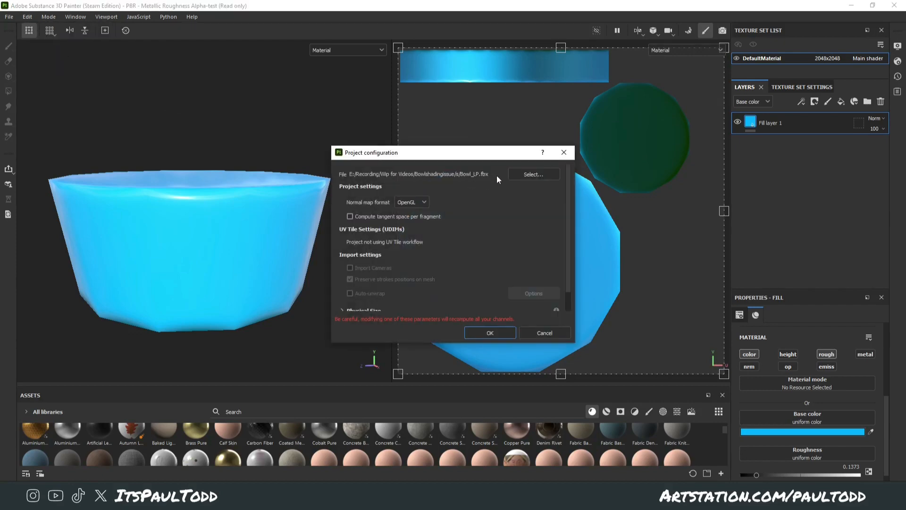
{"action": "left_click", "coordinate": [518, 173]}
{"action": "double_click", "coordinate": [543, 212]}
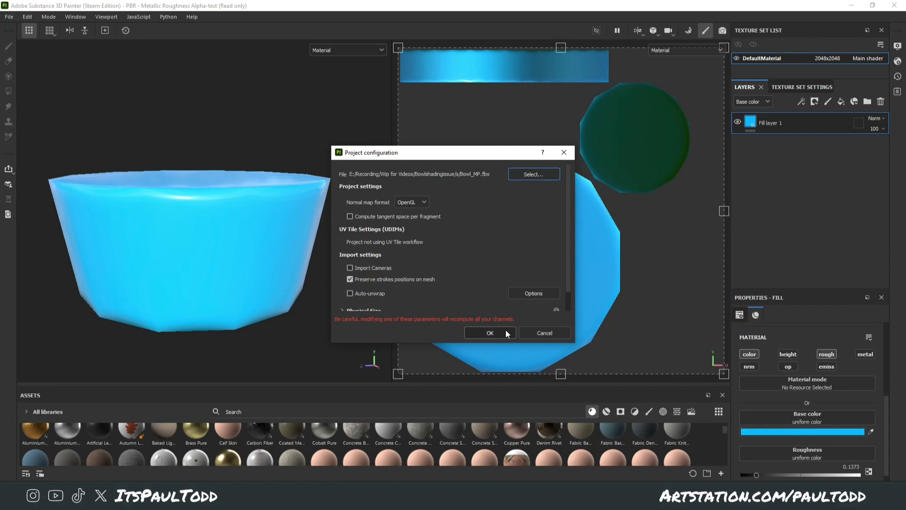
{"action": "left_click", "coordinate": [491, 333]}
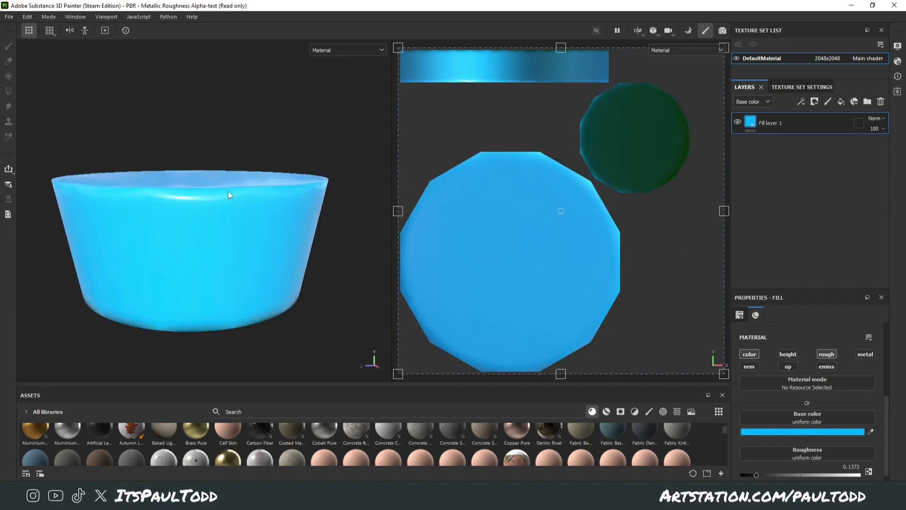
- Bake the selected mesh maps at 2048 for the rounded bowl, then return to painting mode
{"action": "left_click", "coordinate": [688, 30]}
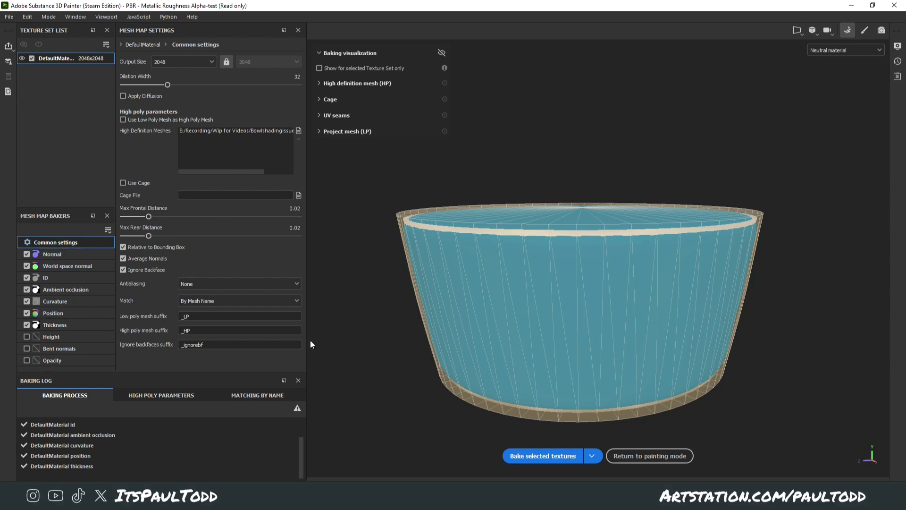
{"action": "left_click", "coordinate": [559, 457]}
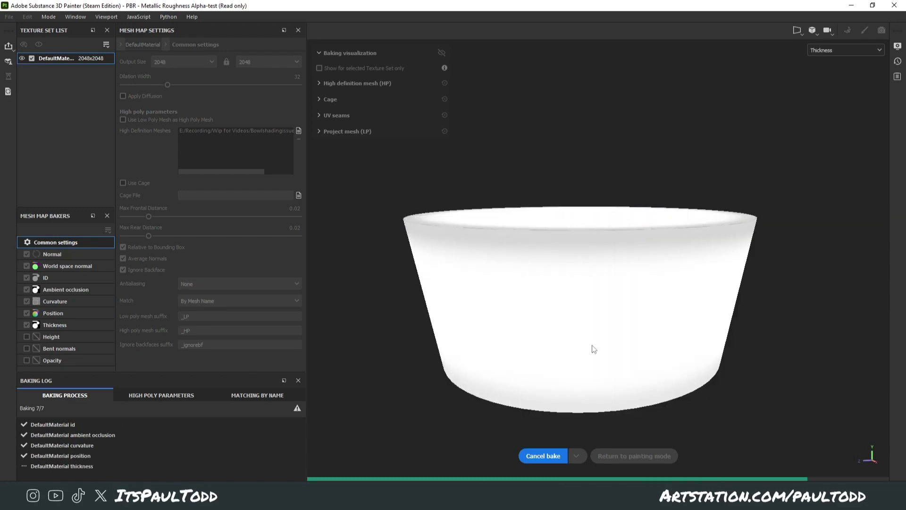
{"action": "left_click", "coordinate": [648, 461]}
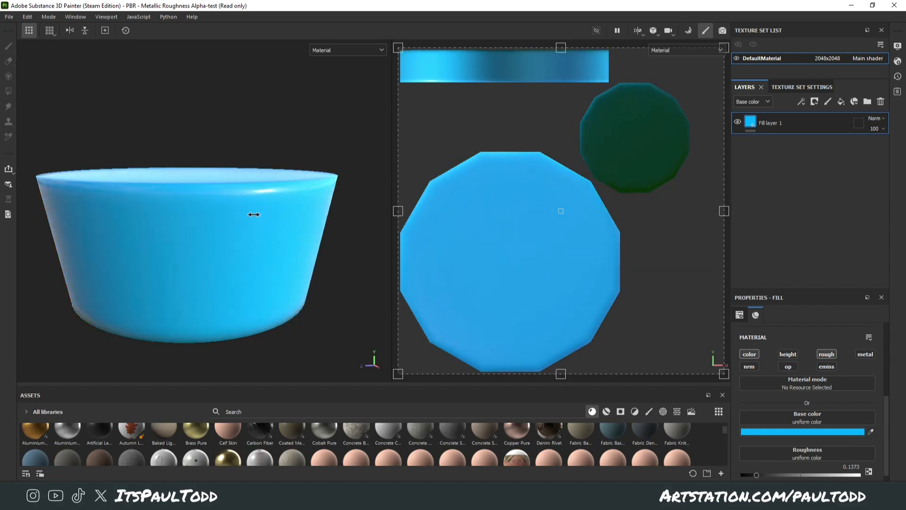
- Inspect the baked shading on the rounded bowl's rim, sides and base from several angles under rotated lighting
{"action": "mouse_move", "coordinate": [300, 196]}
{"action": "left_mouse_down", "text": "alt"}
{"action": "mouse_move", "coordinate": [257, 289]}
{"action": "mouse_move", "coordinate": [219, 169]}
{"action": "mouse_move", "coordinate": [137, 128]}
{"action": "left_mouse_up", "text": "alt"}
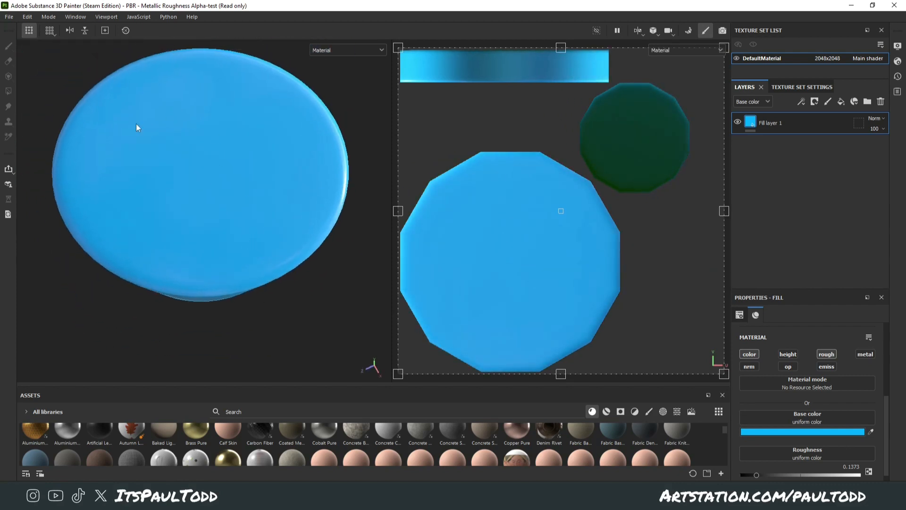
{"action": "left_click_drag", "start_coordinate": [287, 228], "coordinate": [222, 204], "text": "alt"}
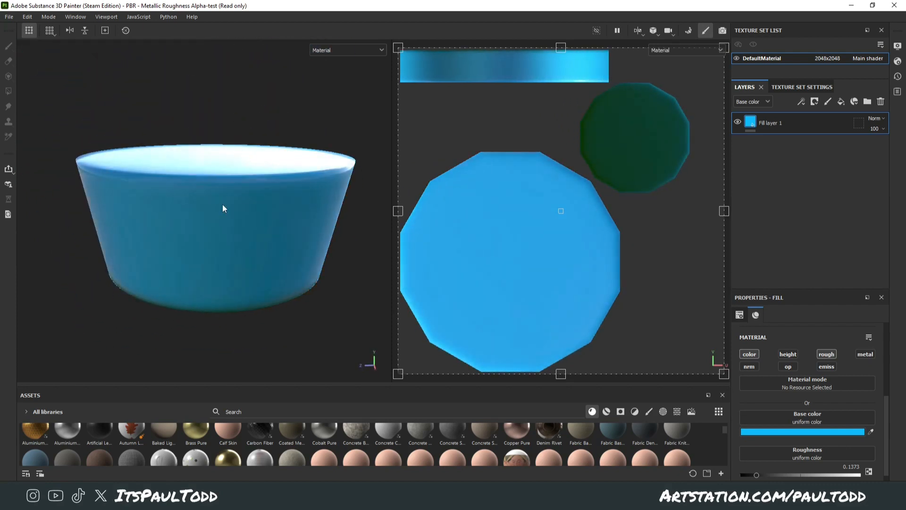
{"action": "left_click_drag", "start_coordinate": [203, 264], "coordinate": [185, 251], "text": "alt"}
{"action": "right_click_drag", "start_coordinate": [184, 251], "coordinate": [250, 267], "text": "shift"}
{"action": "left_click_drag", "start_coordinate": [250, 267], "coordinate": [213, 271], "text": "alt"}
{"action": "right_click_drag", "start_coordinate": [273, 272], "coordinate": [234, 271], "text": "alt"}
{"action": "left_click_drag", "start_coordinate": [235, 270], "coordinate": [239, 280], "text": "alt"}
{"action": "right_click_drag", "start_coordinate": [239, 279], "coordinate": [325, 286], "text": "shift"}
{"action": "left_click_drag", "start_coordinate": [325, 286], "coordinate": [278, 371], "text": "alt"}
{"action": "left_click_drag", "start_coordinate": [278, 313], "coordinate": [274, 282], "text": "alt"}
{"action": "middle_click_drag", "start_coordinate": [273, 282], "coordinate": [275, 226], "text": "alt"}
{"action": "left_click_drag", "start_coordinate": [285, 273], "coordinate": [287, 299], "text": "alt"}
{"action": "right_click_drag", "start_coordinate": [164, 243], "coordinate": [219, 248], "text": "alt"}
{"action": "middle_click_drag", "start_coordinate": [218, 249], "coordinate": [223, 251], "text": "alt"}
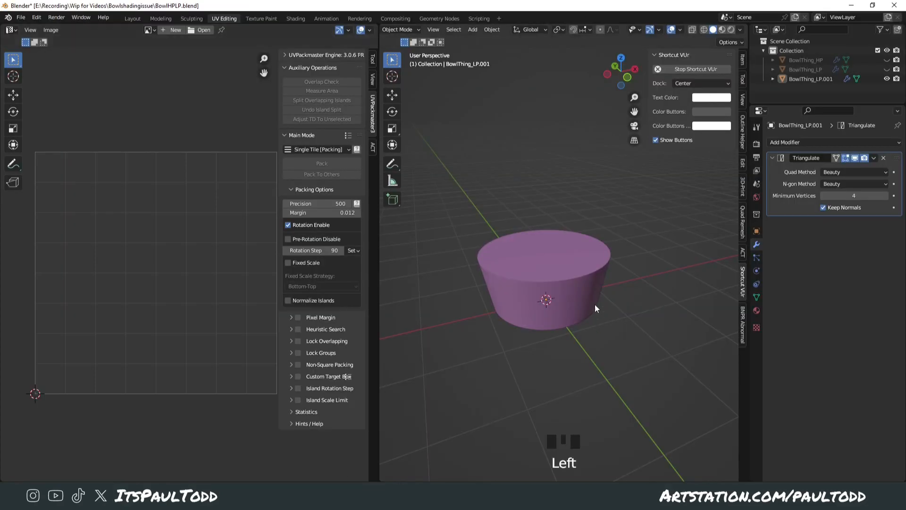
- Switch to Blender and examine the mesh and UV islands of BowlThing_LP.001 in Edit Mode
{"action": "left_click", "coordinate": [595, 307]}
{"action": "key", "text": "Tab"}
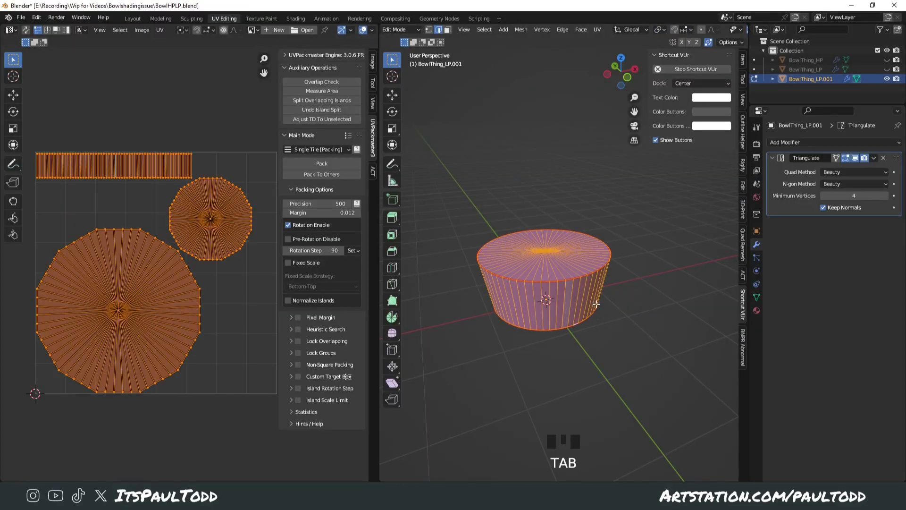
{"action": "left_click", "coordinate": [605, 306]}
- Show BowlThing_LP in place of BowlThing_LP.001 and check its mesh and UV islands in Edit Mode
{"action": "left_click", "coordinate": [886, 79]}
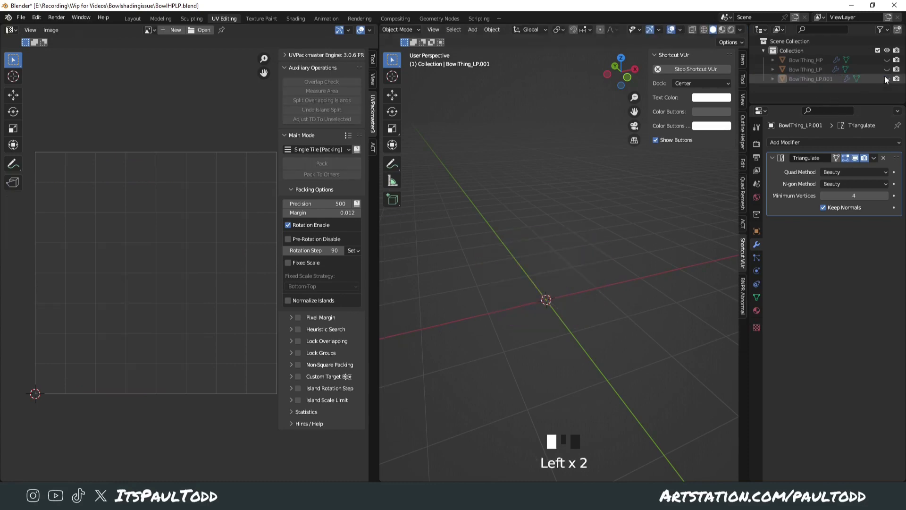
{"action": "left_click", "coordinate": [887, 69]}
{"action": "left_click", "coordinate": [576, 259]}
{"action": "key", "text": "Tab"}
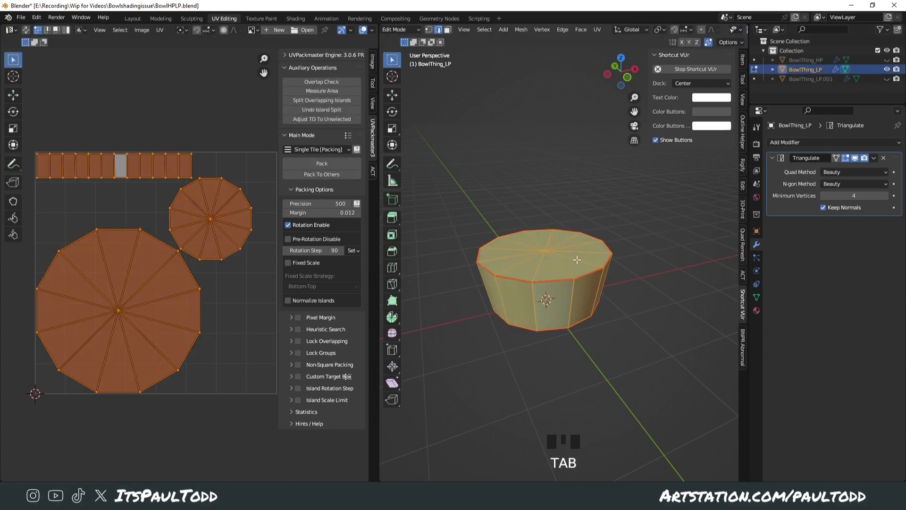
{"action": "key", "text": "Tab"}
{"action": "left_click", "coordinate": [637, 270]}
- Switch to Substance 3D Painter and replace the project mesh with Bowl_LP.fbx without rebaking
{"action": "key", "text": "alt+Tab"}
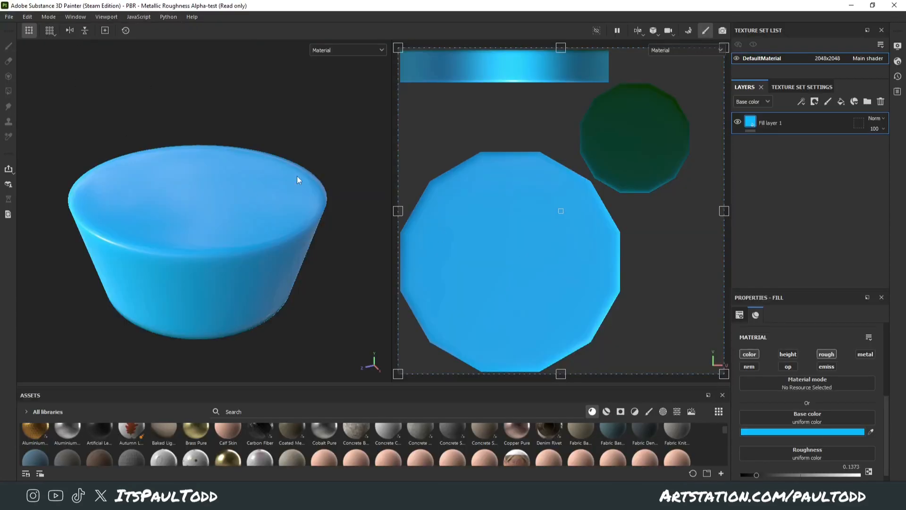
{"action": "left_click_drag", "start_coordinate": [297, 179], "coordinate": [223, 230], "text": "alt"}
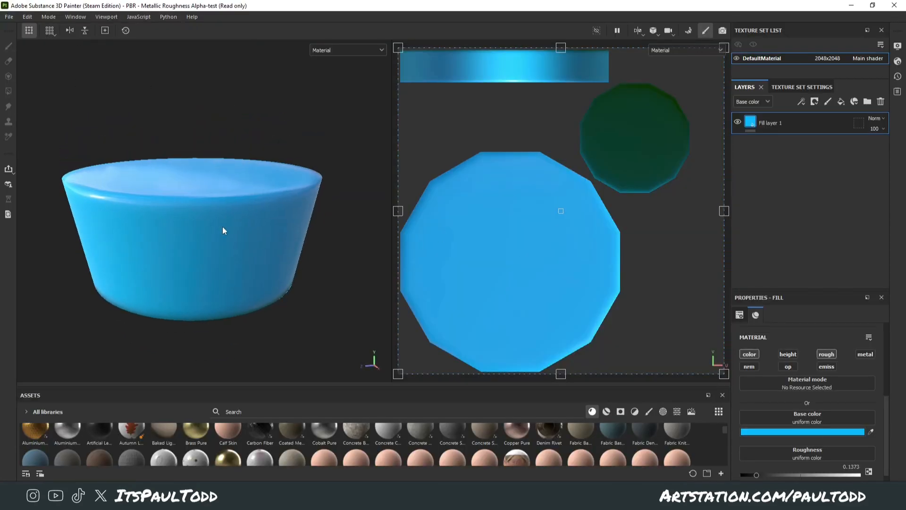
{"action": "left_click", "coordinate": [31, 19]}
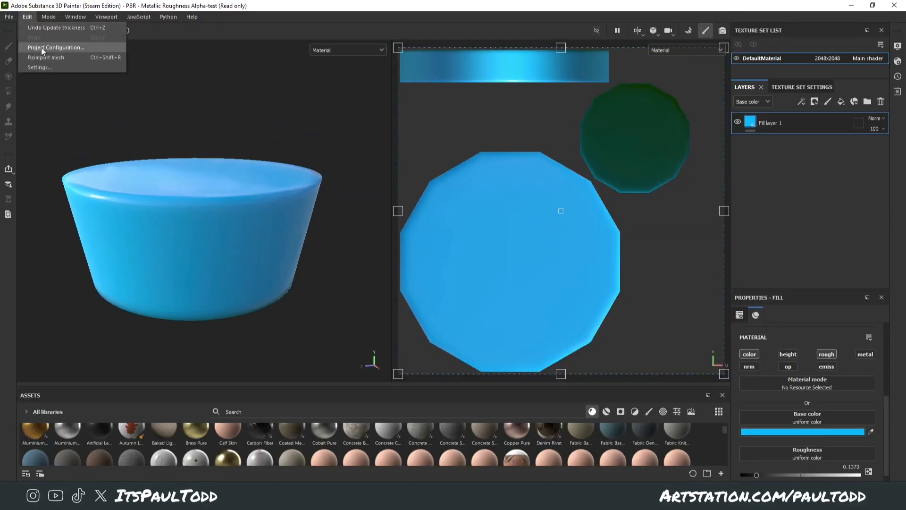
{"action": "left_click", "coordinate": [41, 47]}
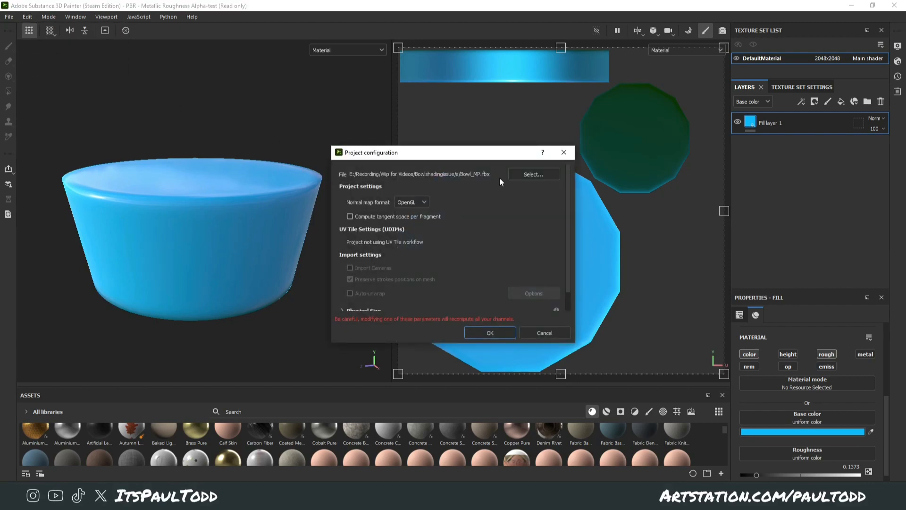
{"action": "left_click", "coordinate": [522, 171]}
{"action": "left_click", "coordinate": [497, 216]}
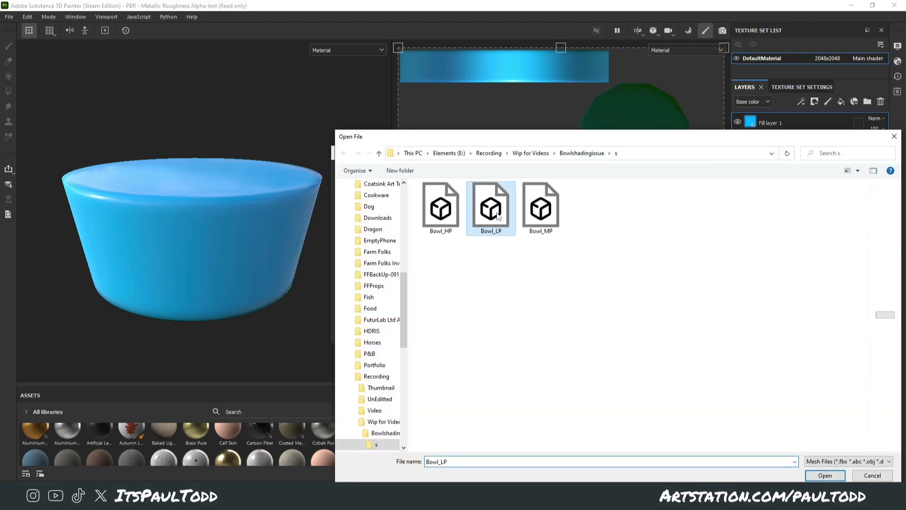
{"action": "double_click", "coordinate": [497, 217]}
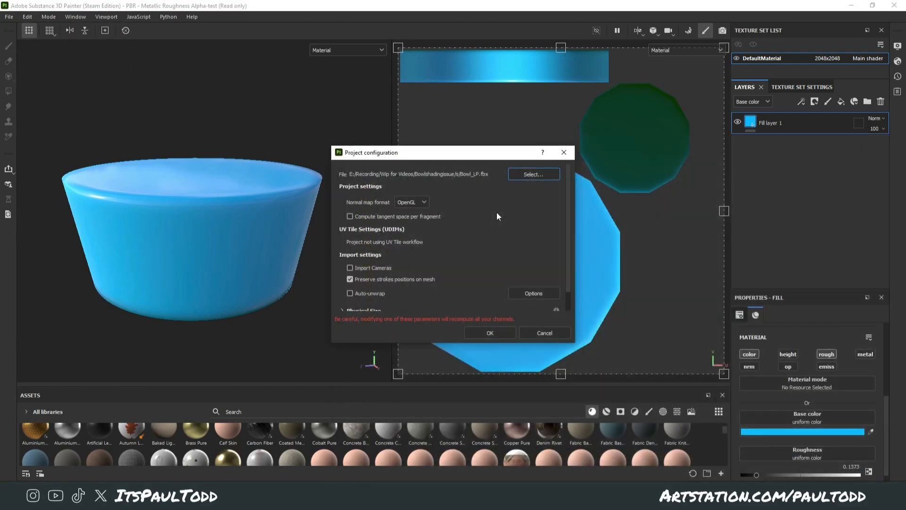
{"action": "left_click", "coordinate": [485, 332]}
- Examine how the maps baked on the rounded mesh shade the faceted bowl's rim, sides and base under rotated lighting
{"action": "left_click_drag", "start_coordinate": [258, 266], "coordinate": [215, 144], "text": "alt"}
{"action": "middle_click_drag", "start_coordinate": [215, 171], "coordinate": [221, 153], "text": "alt"}
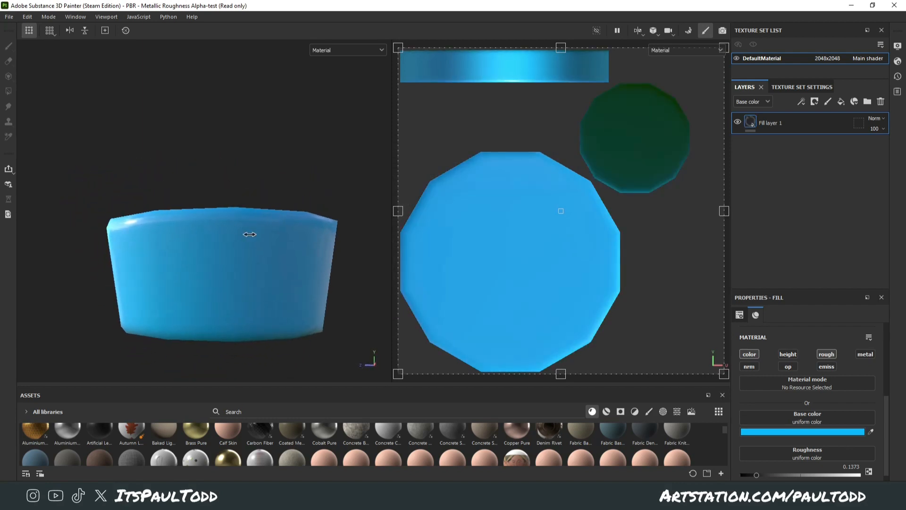
{"action": "right_click_drag", "start_coordinate": [250, 234], "coordinate": [257, 225], "text": "shift"}
{"action": "middle_click_drag", "start_coordinate": [262, 224], "coordinate": [254, 212], "text": "alt"}
{"action": "mouse_move", "coordinate": [254, 215]}
{"action": "right_mouse_down", "text": "shift"}
{"action": "mouse_move", "coordinate": [354, 222]}
{"action": "mouse_move", "coordinate": [304, 224]}
{"action": "right_mouse_up", "text": "shift"}
{"action": "left_click_drag", "start_coordinate": [304, 225], "coordinate": [310, 237], "text": "alt"}
{"action": "middle_click_drag", "start_coordinate": [226, 333], "coordinate": [250, 297], "text": "alt"}
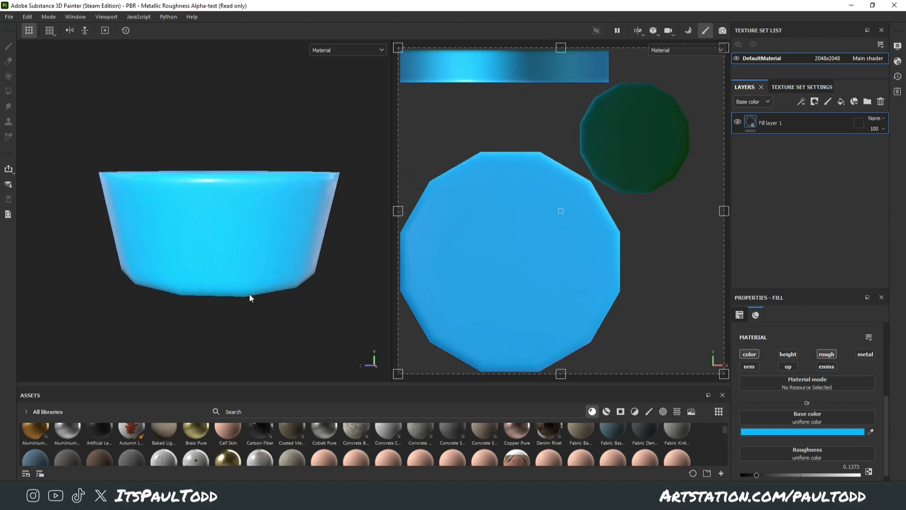
{"action": "right_click_drag", "start_coordinate": [251, 298], "coordinate": [256, 285], "text": "alt"}
{"action": "left_click_drag", "start_coordinate": [249, 268], "coordinate": [248, 260], "text": "alt"}
{"action": "right_click_drag", "start_coordinate": [248, 267], "coordinate": [327, 277], "text": "shift"}
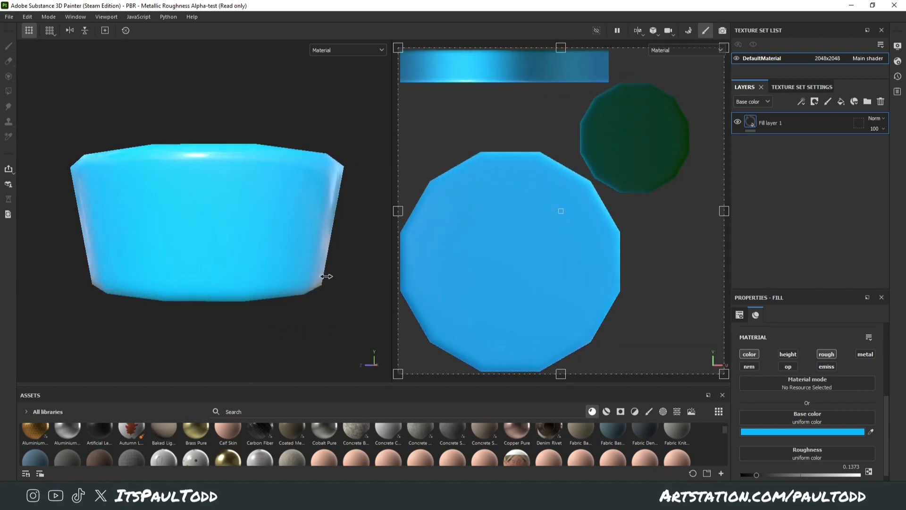
{"action": "left_click_drag", "start_coordinate": [247, 287], "coordinate": [239, 265], "text": "alt"}
{"action": "middle_click_drag", "start_coordinate": [230, 277], "coordinate": [243, 241], "text": "alt"}
{"action": "right_click_drag", "start_coordinate": [244, 241], "coordinate": [239, 255], "text": "alt"}
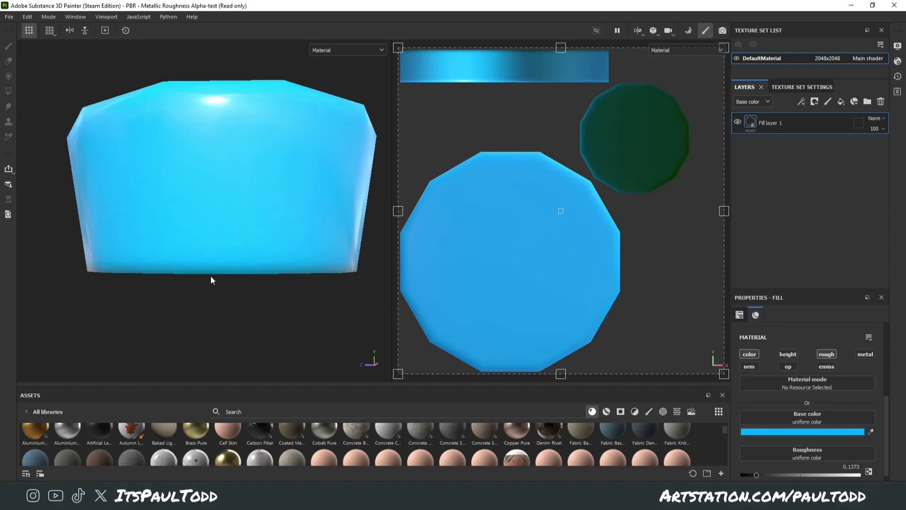
{"action": "right_click_drag", "start_coordinate": [280, 281], "coordinate": [265, 272], "text": "alt"}
{"action": "left_click_drag", "start_coordinate": [245, 252], "coordinate": [234, 282], "text": "alt"}
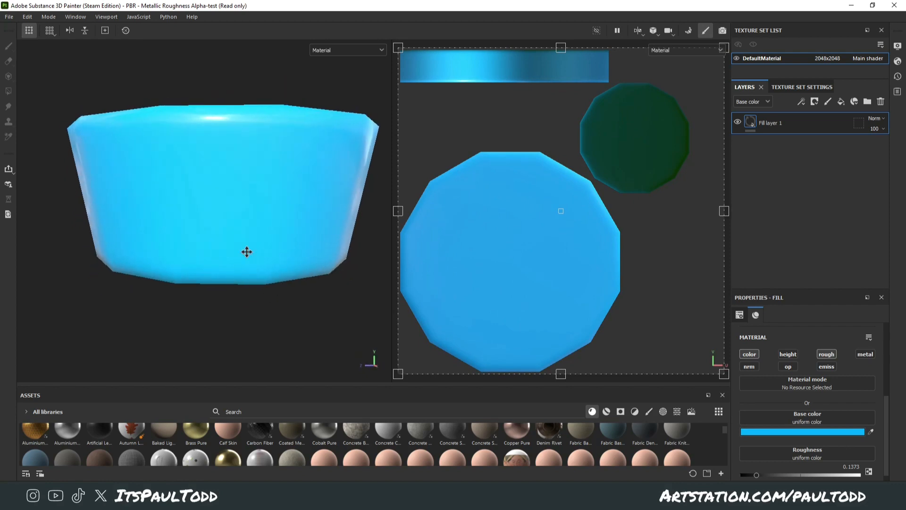
- Examine the faceted bowl's upper cap and side walls up close while rotating the lighting around it
{"action": "middle_click_drag", "start_coordinate": [246, 252], "coordinate": [183, 302], "text": "alt"}
{"action": "right_click_drag", "start_coordinate": [183, 302], "coordinate": [265, 228], "text": "alt"}
{"action": "left_click_drag", "start_coordinate": [264, 229], "coordinate": [233, 334], "text": "alt"}
{"action": "middle_click_drag", "start_coordinate": [233, 335], "coordinate": [237, 351], "text": "alt"}
{"action": "right_click_drag", "start_coordinate": [237, 351], "coordinate": [226, 319], "text": "alt"}
{"action": "left_click_drag", "start_coordinate": [227, 320], "coordinate": [225, 343], "text": "alt"}
{"action": "right_click_drag", "start_coordinate": [226, 344], "coordinate": [298, 309], "text": "shift"}
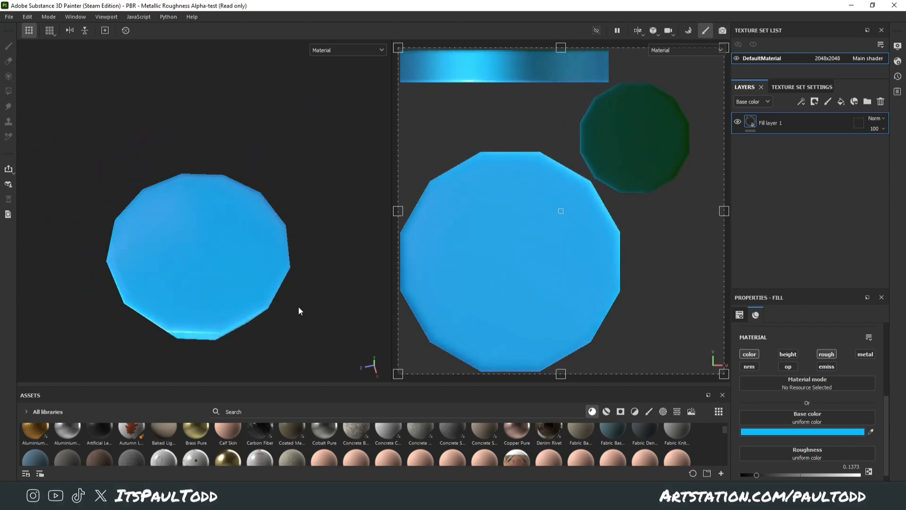
{"action": "left_click_drag", "start_coordinate": [298, 307], "coordinate": [258, 152], "text": "alt"}
{"action": "middle_click_drag", "start_coordinate": [285, 250], "coordinate": [279, 211], "text": "alt"}
{"action": "right_click_drag", "start_coordinate": [279, 210], "coordinate": [305, 221], "text": "shift"}
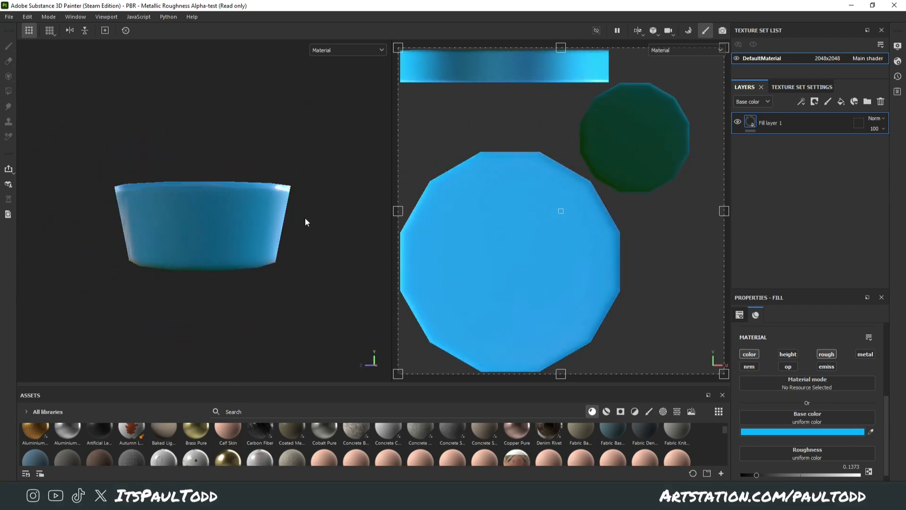
- Check the faceted bowl's rim and lower edge from above and from the side as the environment light turns
{"action": "middle_click_drag", "start_coordinate": [305, 221], "coordinate": [321, 203], "text": "alt"}
{"action": "right_click_drag", "start_coordinate": [321, 202], "coordinate": [292, 200], "text": "alt"}
{"action": "left_click_drag", "start_coordinate": [292, 212], "coordinate": [299, 273], "text": "alt"}
{"action": "right_click_drag", "start_coordinate": [299, 274], "coordinate": [374, 264], "text": "shift"}
{"action": "left_click_drag", "start_coordinate": [332, 272], "coordinate": [296, 204], "text": "alt"}
{"action": "middle_click_drag", "start_coordinate": [295, 204], "coordinate": [272, 178], "text": "alt"}
{"action": "scroll", "coordinate": [273, 179], "scroll_direction": "up", "scroll_amount": 4}
{"action": "left_click_drag", "start_coordinate": [273, 179], "coordinate": [213, 173], "text": "alt"}
{"action": "middle_click_drag", "start_coordinate": [222, 224], "coordinate": [253, 236], "text": "alt"}
{"action": "scroll", "coordinate": [255, 234], "scroll_direction": "up", "scroll_amount": 3}
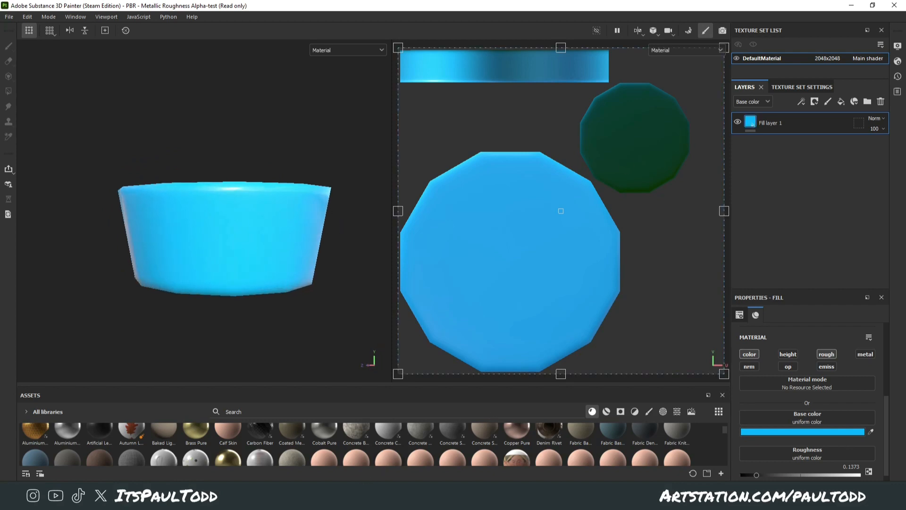
- Switch to the reference image board and compare the original and corrected normal-map screenshots with their triangulation wireframes
{"action": "left_click", "coordinate": [361, 499]}
{"action": "scroll", "coordinate": [501, 348], "scroll_direction": "down", "scroll_amount": 5}
{"action": "scroll", "coordinate": [425, 246], "scroll_direction": "up", "scroll_amount": 4}
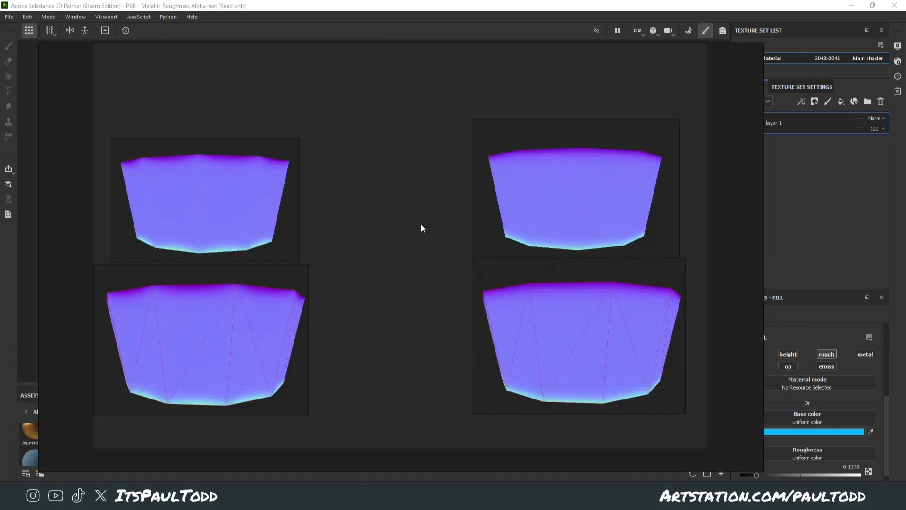
{"action": "left_click", "coordinate": [576, 347]}
{"action": "left_click_drag", "start_coordinate": [576, 349], "coordinate": [404, 348]}
{"action": "left_click", "coordinate": [561, 369]}
{"action": "scroll", "coordinate": [465, 340], "scroll_direction": "up", "scroll_amount": 4}
{"action": "scroll", "coordinate": [429, 348], "scroll_direction": "down", "scroll_amount": 3}
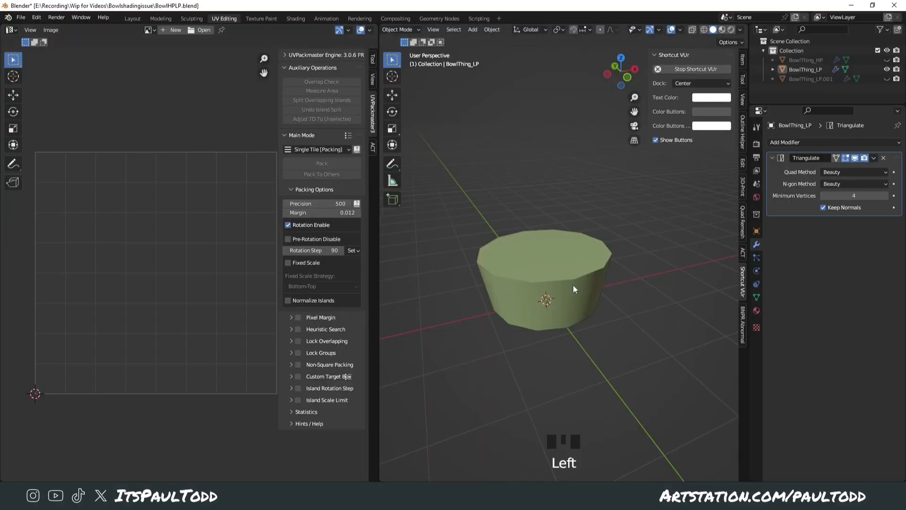
- In Blender, select BowlThing_LP and examine its low-poly edges and UV islands in Edit Mode
{"action": "left_click", "coordinate": [574, 287]}
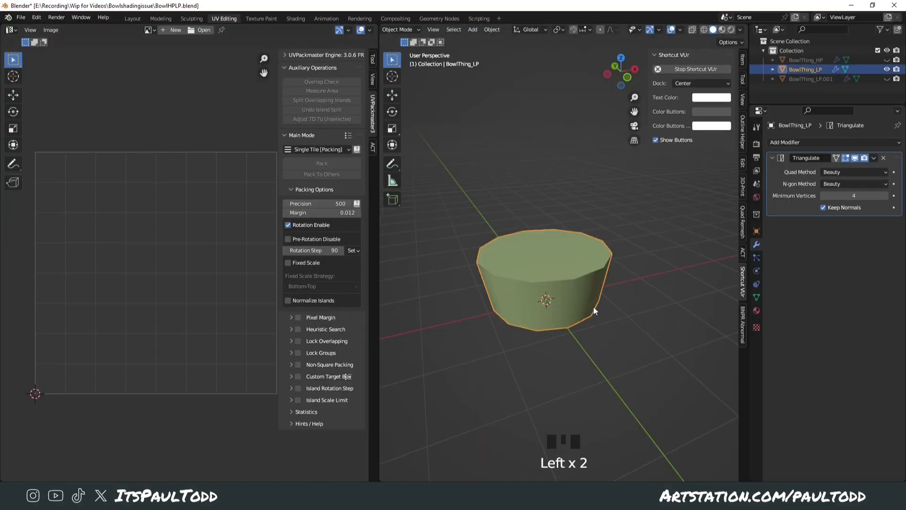
{"action": "key", "text": "Tab"}
{"action": "key", "text": "Tab"}
{"action": "left_click", "coordinate": [596, 281]}
{"action": "key", "text": "Tab"}
{"action": "scroll", "coordinate": [580, 276], "scroll_direction": "up", "scroll_amount": 1}
{"action": "middle_click_drag", "start_coordinate": [580, 276], "coordinate": [571, 288]}
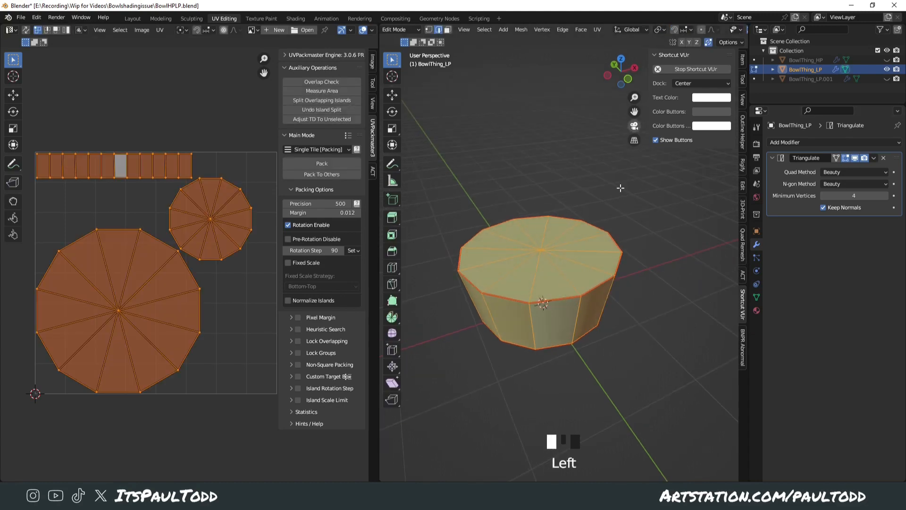
- Leave Edit Mode, show BowlThing_LP.001 in place of BowlThing_LP, and select it
{"action": "left_click", "coordinate": [887, 79]}
{"action": "key", "text": "Tab"}
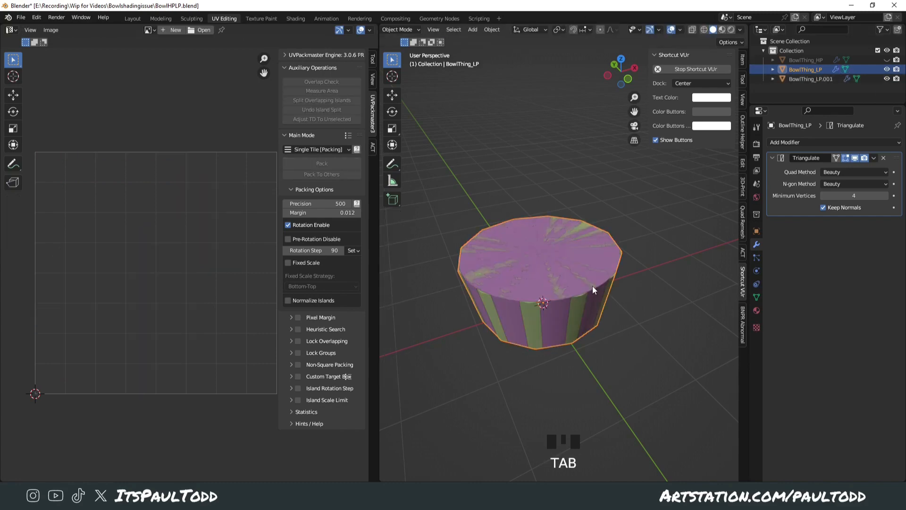
{"action": "left_click", "coordinate": [887, 69]}
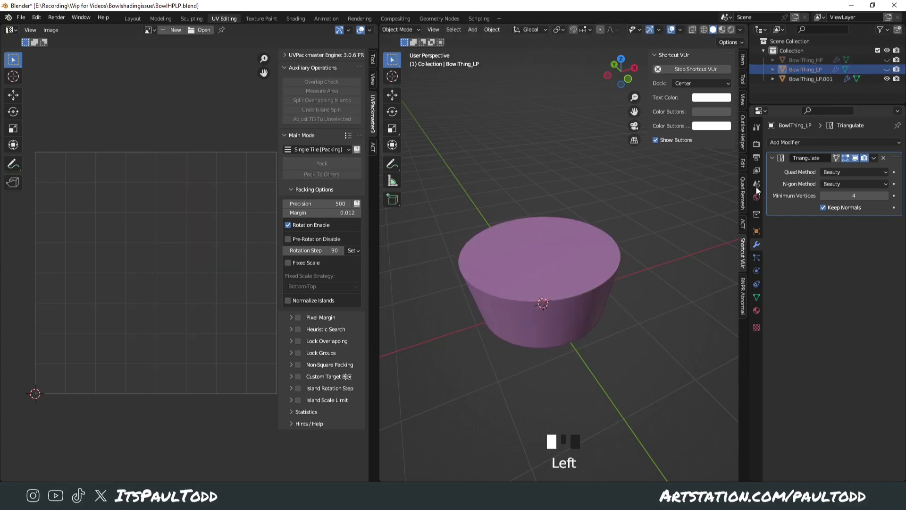
{"action": "left_click", "coordinate": [568, 300]}
- Select the rim edge loop of BowlThing_LP.001 in Edit Mode and view the LoopTools commands without applying one
{"action": "key", "text": "Tab"}
{"action": "left_click", "coordinate": [557, 299], "text": "alt"}
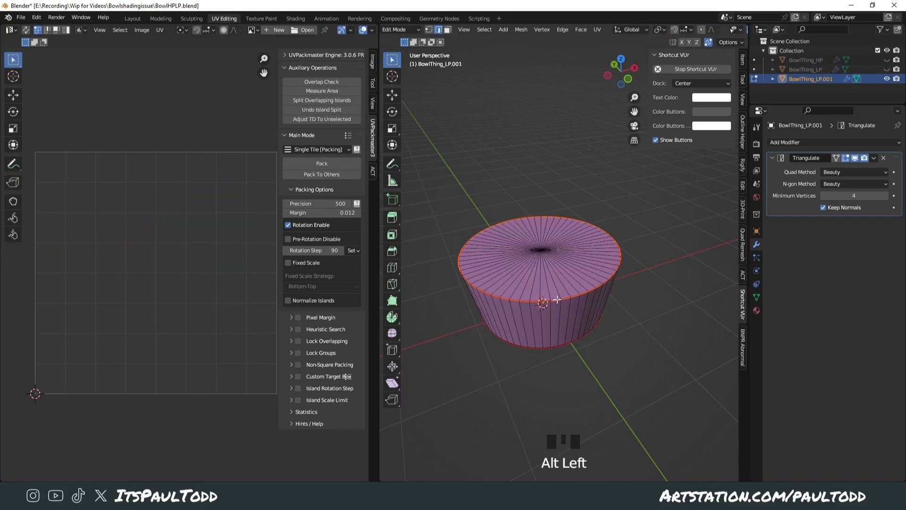
{"action": "right_click", "coordinate": [557, 299]}
{"action": "mouse_move", "coordinate": [533, 177]}
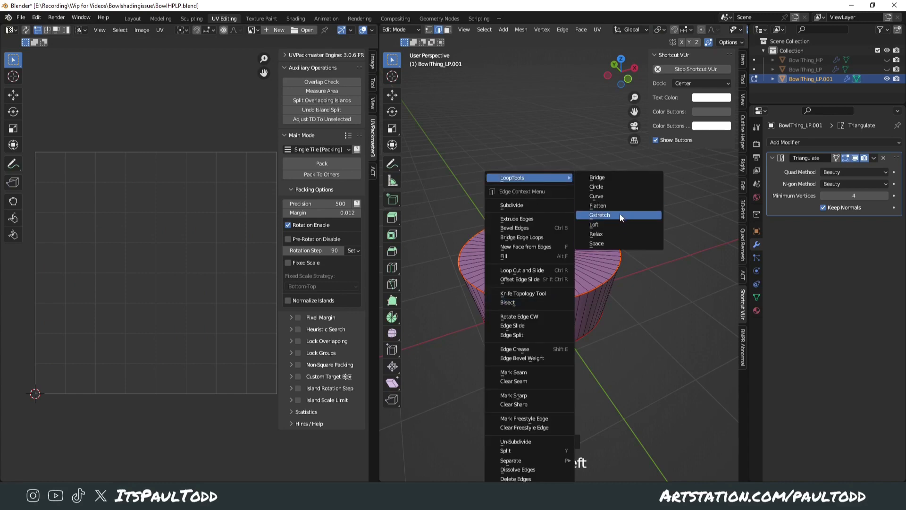
{"action": "left_click", "coordinate": [684, 343]}
{"action": "key", "text": "Tab"}
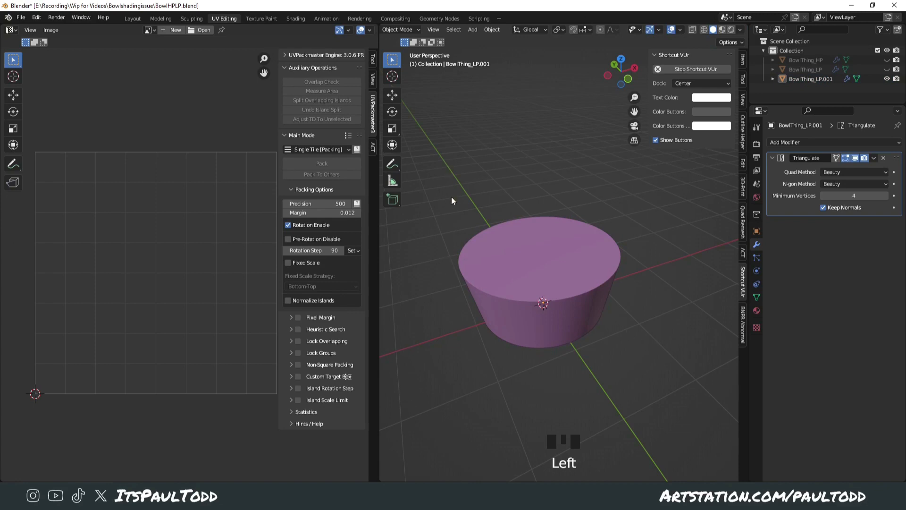
- Examine the rounded BowlThing_LP.001 from the side and above, including its subdivided mesh and UV islands in Edit Mode
{"action": "middle_click_drag", "start_coordinate": [620, 321], "coordinate": [549, 329]}
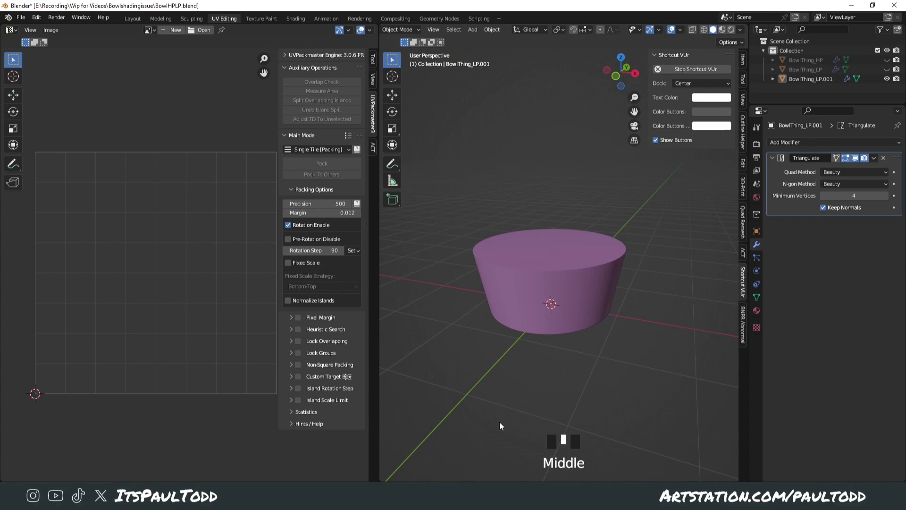
{"action": "middle_click_drag", "start_coordinate": [500, 424], "coordinate": [491, 437]}
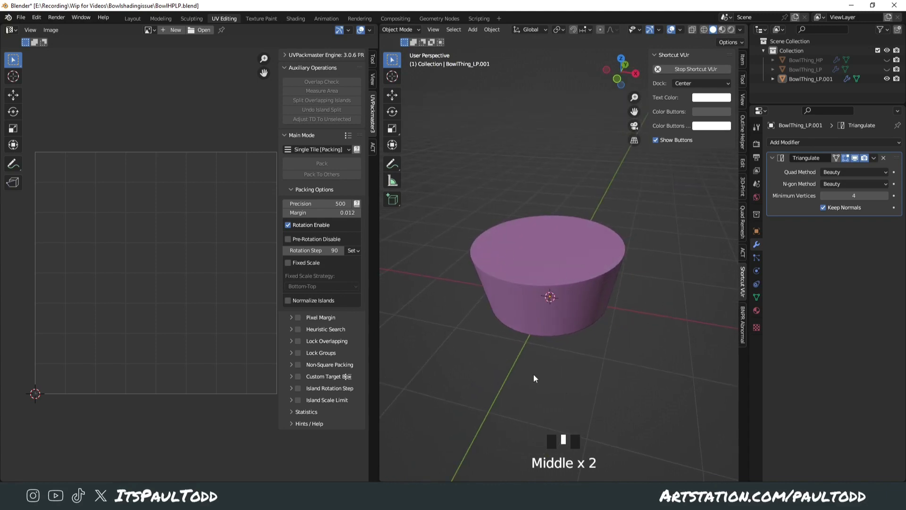
{"action": "middle_click_drag", "start_coordinate": [513, 338], "coordinate": [561, 384]}
{"action": "scroll", "coordinate": [542, 329], "scroll_direction": "up", "scroll_amount": 2}
{"action": "scroll", "coordinate": [542, 304], "scroll_direction": "down", "scroll_amount": 4}
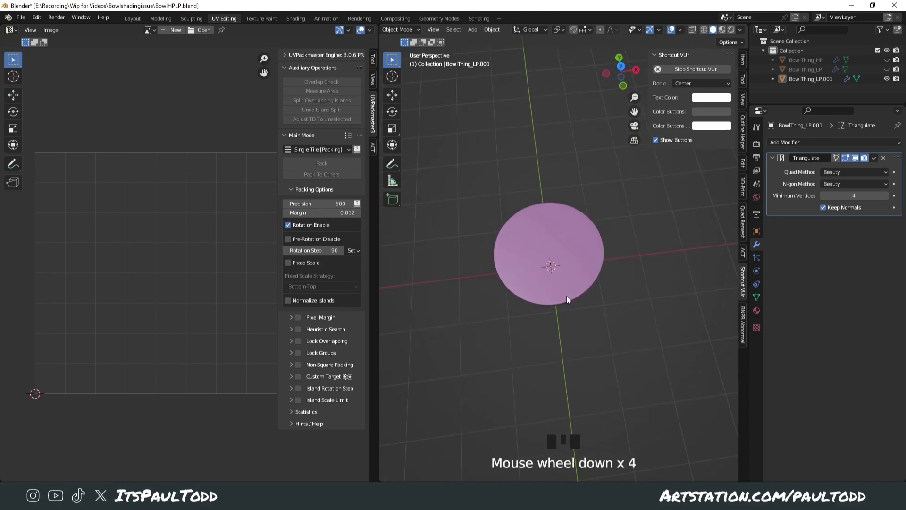
{"action": "middle_click_drag", "start_coordinate": [566, 296], "coordinate": [570, 255]}
{"action": "left_click", "coordinate": [522, 239]}
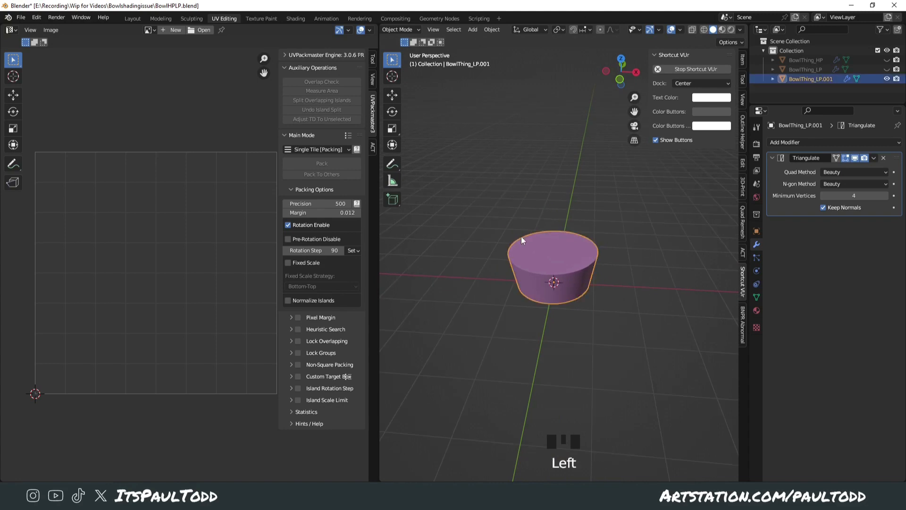
{"action": "key", "text": "Tab"}
{"action": "key", "text": "a"}
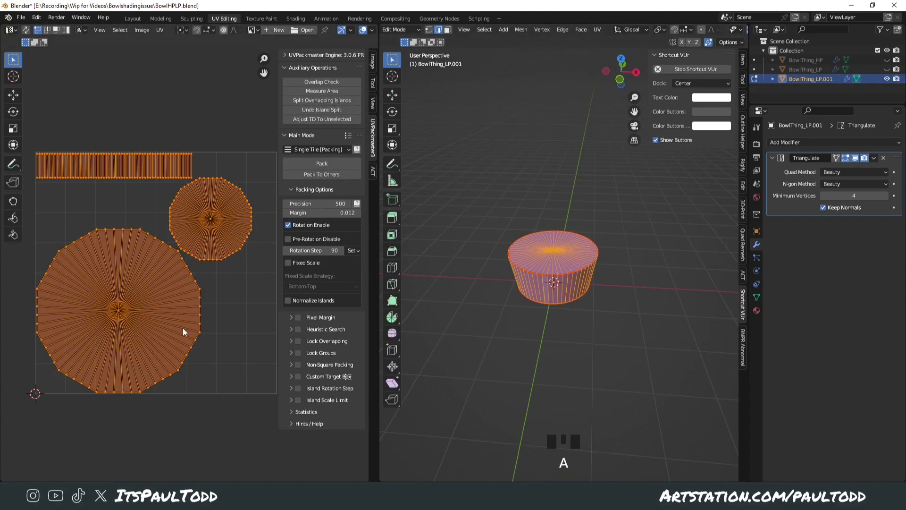
{"action": "middle_click_drag", "start_coordinate": [626, 315], "coordinate": [626, 313]}
{"action": "key", "text": "Tab"}
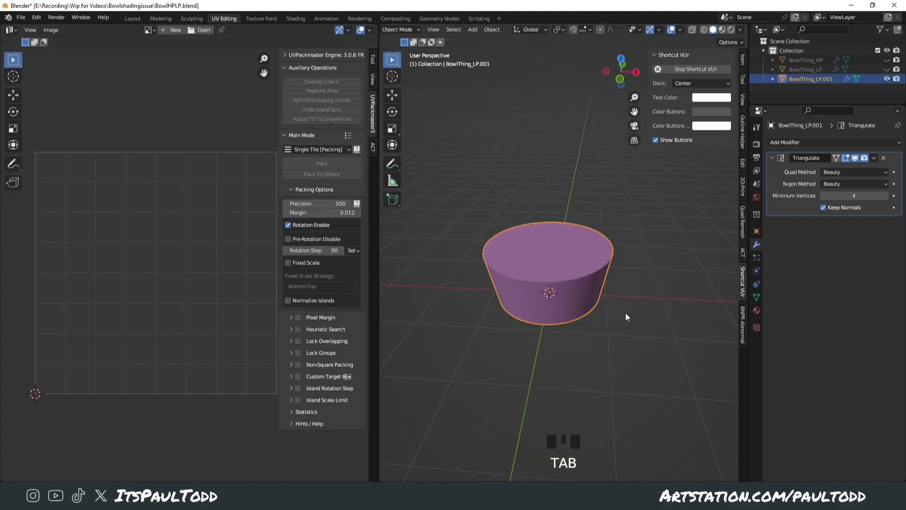
{"action": "key", "text": "Tab"}
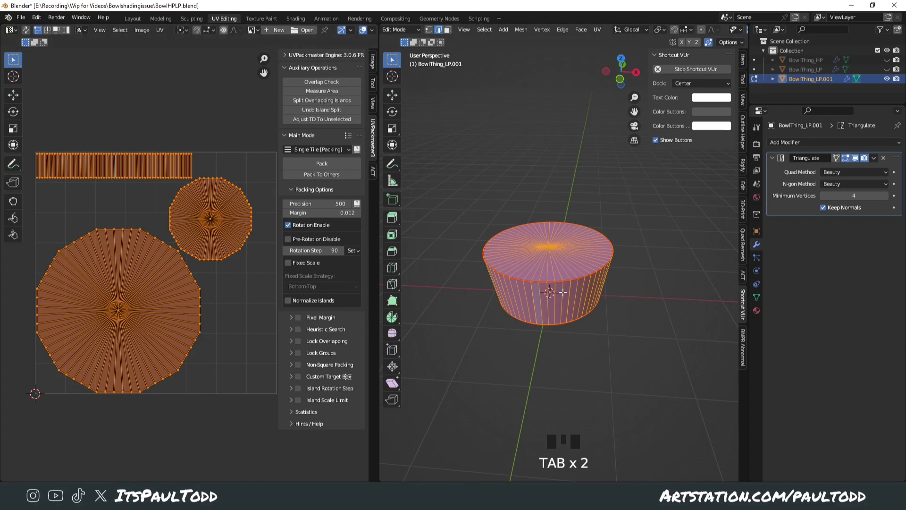
{"action": "scroll", "coordinate": [564, 261], "scroll_direction": "up", "scroll_amount": 3}
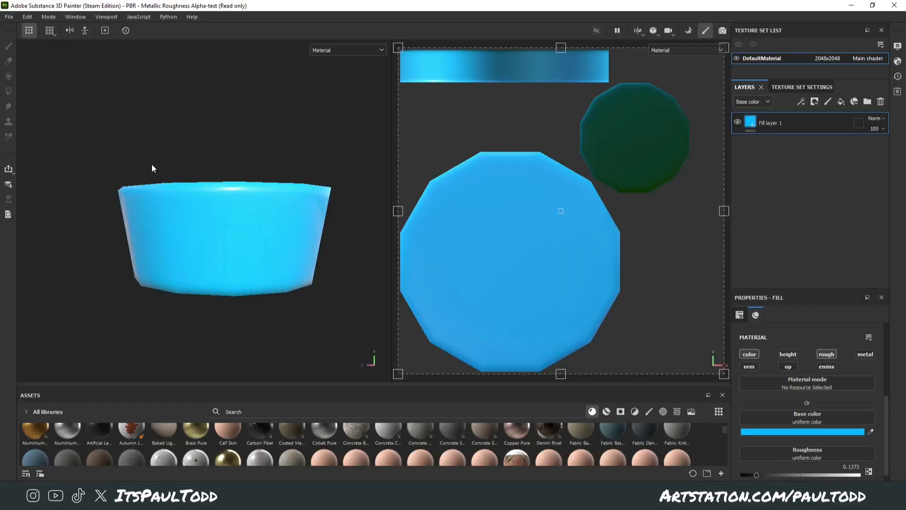
- Switch to Substance 3D Painter and inspect the faceted bowl's rim and side shading up close under rotated lighting
{"action": "mouse_move", "coordinate": [151, 164]}
{"action": "left_mouse_down", "text": "alt"}
{"action": "mouse_move", "coordinate": [209, 178]}
{"action": "mouse_move", "coordinate": [176, 208]}
{"action": "mouse_move", "coordinate": [211, 179]}
{"action": "left_mouse_up", "text": "alt"}
{"action": "scroll", "coordinate": [211, 180], "scroll_direction": "down", "scroll_amount": 3}
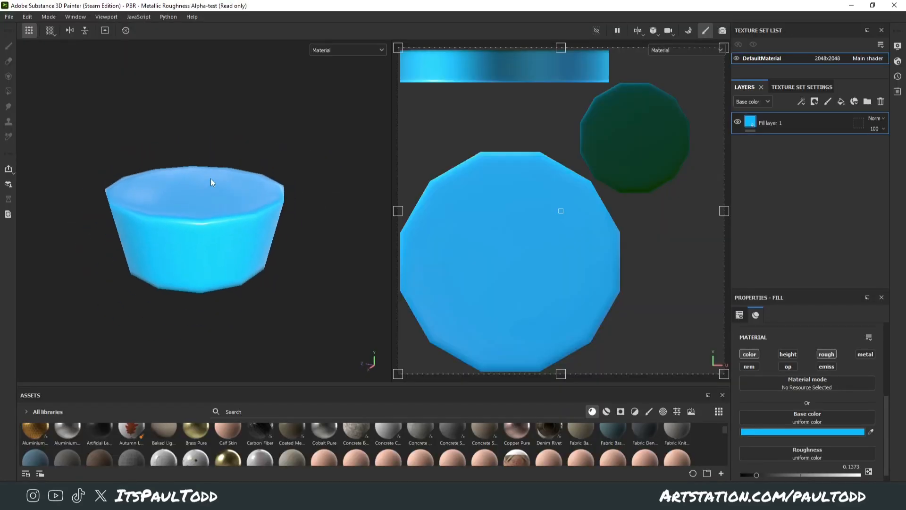
{"action": "scroll", "coordinate": [210, 179], "scroll_direction": "up", "scroll_amount": 2}
{"action": "left_click_drag", "start_coordinate": [207, 140], "coordinate": [199, 127], "text": "alt"}
{"action": "middle_click_drag", "start_coordinate": [200, 128], "coordinate": [223, 158], "text": "alt"}
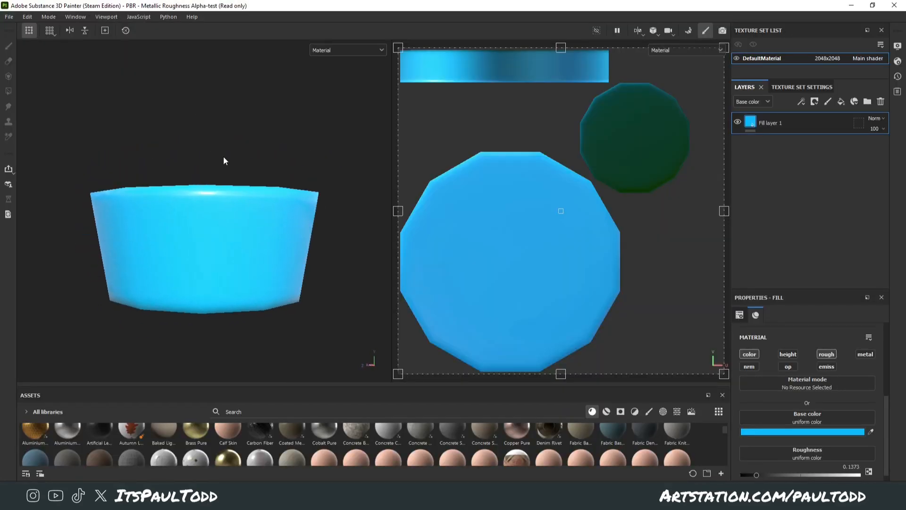
{"action": "mouse_move", "coordinate": [171, 231]}
{"action": "left_mouse_down", "text": "alt"}
{"action": "mouse_move", "coordinate": [175, 261]}
{"action": "mouse_move", "coordinate": [305, 235]}
{"action": "mouse_move", "coordinate": [259, 190]}
{"action": "mouse_move", "coordinate": [336, 180]}
{"action": "mouse_move", "coordinate": [261, 201]}
{"action": "mouse_move", "coordinate": [250, 253]}
{"action": "mouse_move", "coordinate": [310, 236]}
{"action": "mouse_move", "coordinate": [279, 167]}
{"action": "mouse_move", "coordinate": [279, 284]}
{"action": "mouse_move", "coordinate": [273, 245]}
{"action": "mouse_move", "coordinate": [301, 271]}
{"action": "mouse_move", "coordinate": [309, 314]}
{"action": "left_mouse_up", "text": "alt"}
{"action": "right_click_drag", "start_coordinate": [309, 313], "coordinate": [247, 264], "text": "alt"}
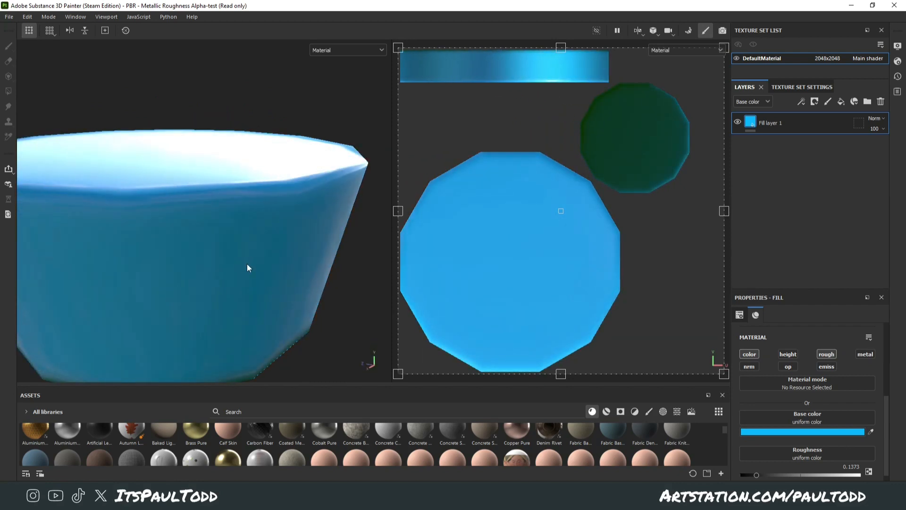
{"action": "left_click_drag", "start_coordinate": [247, 263], "coordinate": [247, 222], "text": "alt"}
{"action": "scroll", "coordinate": [264, 299], "scroll_direction": "down", "scroll_amount": 5}
{"action": "right_click", "coordinate": [242, 213]}
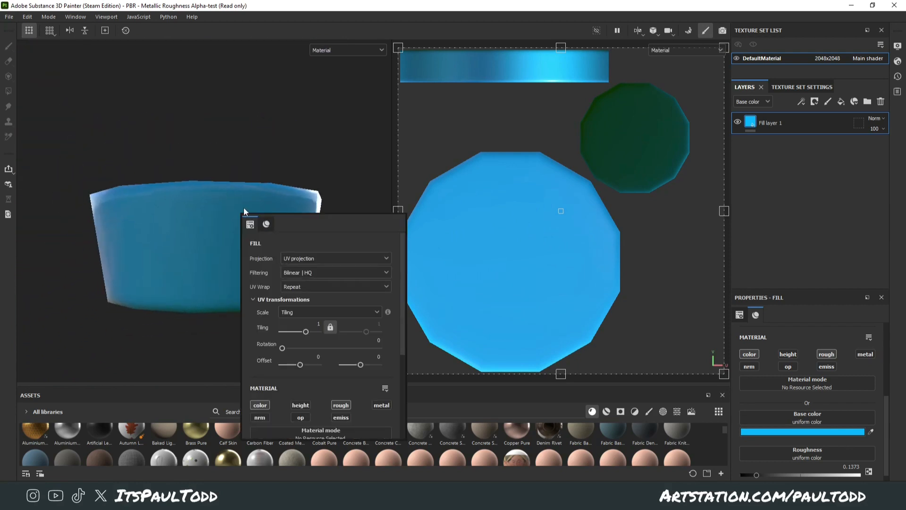
{"action": "right_click_drag", "start_coordinate": [236, 200], "coordinate": [264, 201], "text": "shift"}
{"action": "left_click_drag", "start_coordinate": [263, 201], "coordinate": [264, 233], "text": "alt"}
{"action": "mouse_move", "coordinate": [263, 233]}
{"action": "right_mouse_down", "text": "shift"}
{"action": "mouse_move", "coordinate": [301, 233]}
{"action": "mouse_move", "coordinate": [256, 230]}
{"action": "right_mouse_up", "text": "shift"}
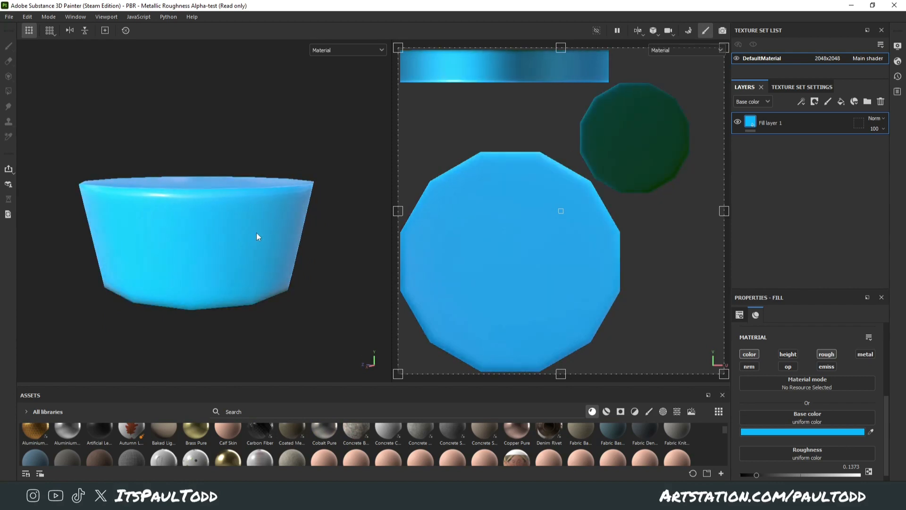
- Examine the faceted bowl's overall shading from farther away while rotating the environment light
{"action": "scroll", "coordinate": [257, 232], "scroll_direction": "down", "scroll_amount": 5}
{"action": "left_click_drag", "start_coordinate": [283, 234], "coordinate": [268, 249], "text": "alt"}
{"action": "middle_click_drag", "start_coordinate": [268, 246], "coordinate": [242, 244], "text": "alt"}
{"action": "scroll", "coordinate": [242, 244], "scroll_direction": "up", "scroll_amount": 3}
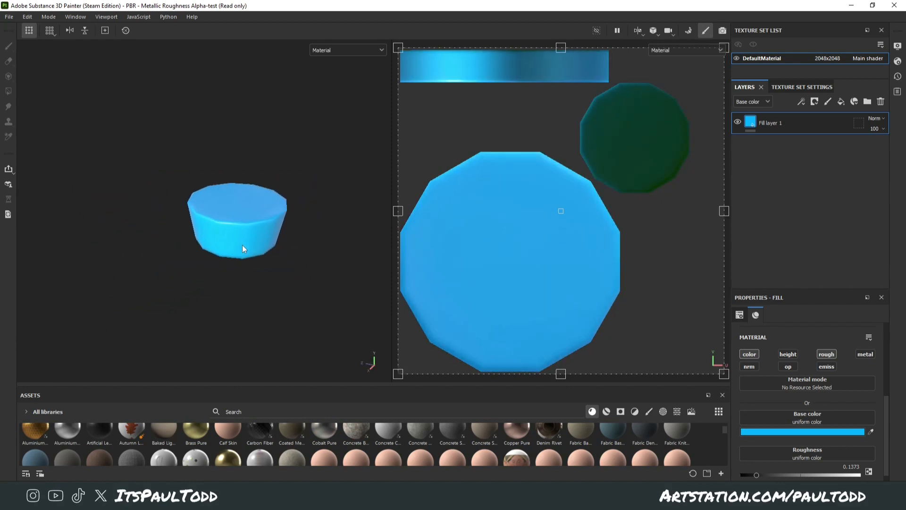
{"action": "right_click_drag", "start_coordinate": [242, 245], "coordinate": [296, 247], "text": "shift"}
{"action": "middle_click_drag", "start_coordinate": [277, 246], "coordinate": [236, 251], "text": "alt"}
{"action": "right_click_drag", "start_coordinate": [236, 252], "coordinate": [306, 250], "text": "shift"}
{"action": "left_click_drag", "start_coordinate": [305, 250], "coordinate": [253, 179], "text": "alt"}
{"action": "scroll", "coordinate": [277, 248], "scroll_direction": "up", "scroll_amount": 2}
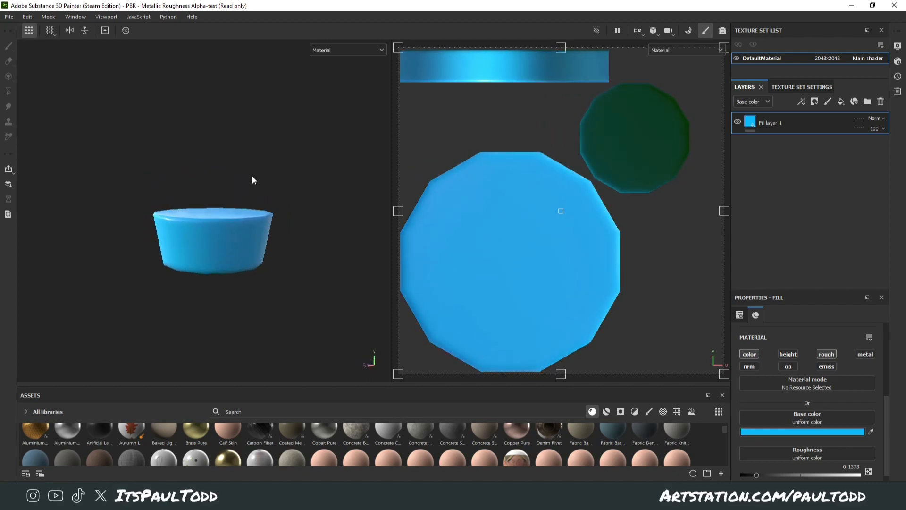
{"action": "right_click_drag", "start_coordinate": [264, 225], "coordinate": [285, 229], "text": "shift"}
{"action": "mouse_move", "coordinate": [285, 233]}
{"action": "left_mouse_down", "text": "alt"}
{"action": "mouse_move", "coordinate": [247, 289]}
{"action": "mouse_move", "coordinate": [209, 273]}
{"action": "mouse_move", "coordinate": [203, 283]}
{"action": "mouse_move", "coordinate": [230, 286]}
{"action": "mouse_move", "coordinate": [227, 218]}
{"action": "mouse_move", "coordinate": [291, 249]}
{"action": "left_mouse_up", "text": "alt"}
{"action": "right_click_drag", "start_coordinate": [285, 188], "coordinate": [384, 243], "text": "shift"}
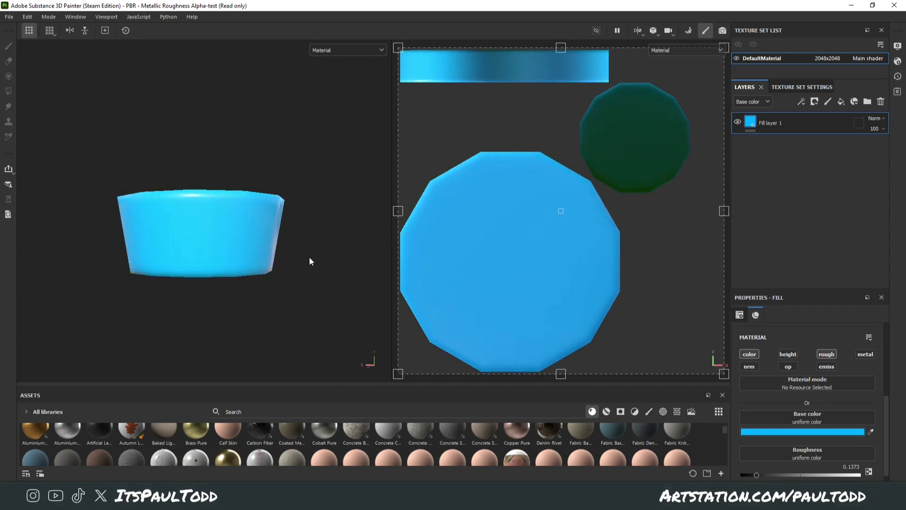